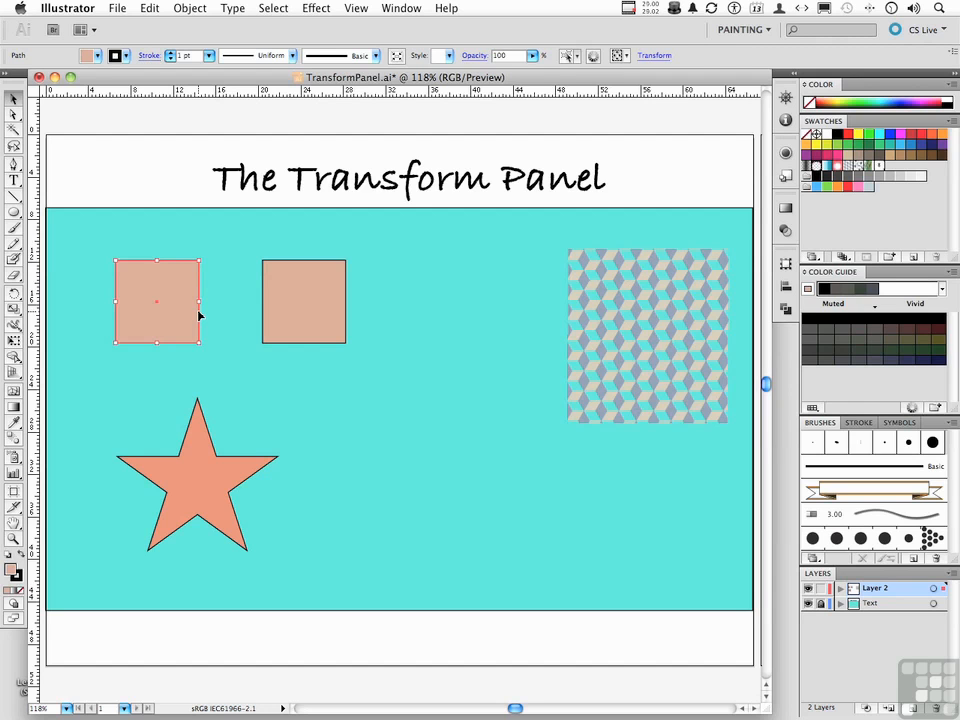
# Select the second square and choose the Painting workspace
pyautogui.click(402, 9)
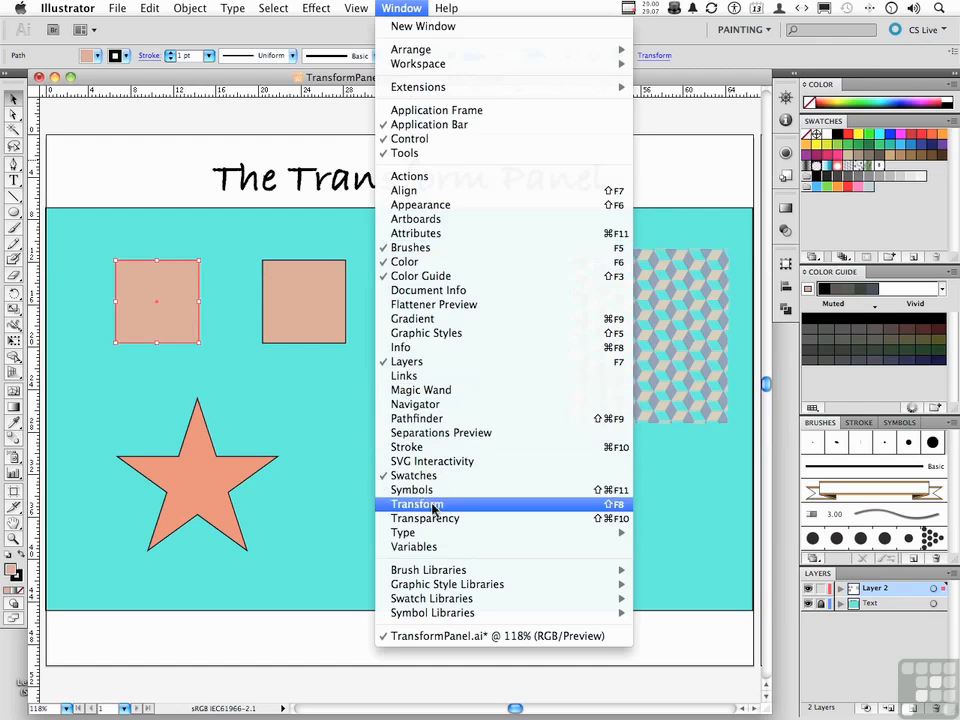
pyautogui.click(291, 386)
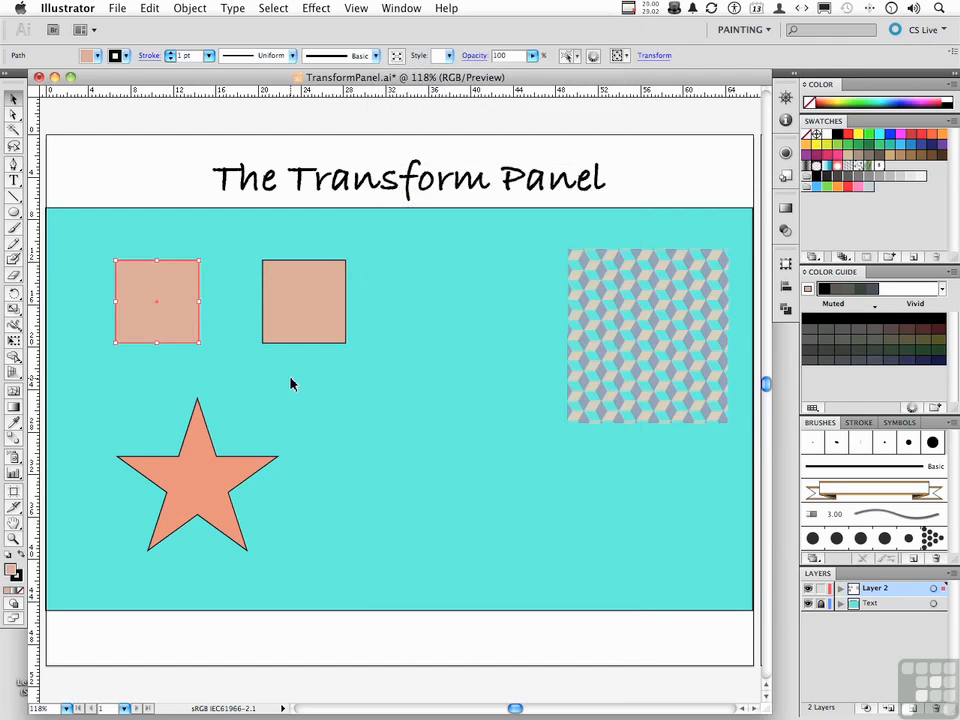
pyautogui.click(330, 310)
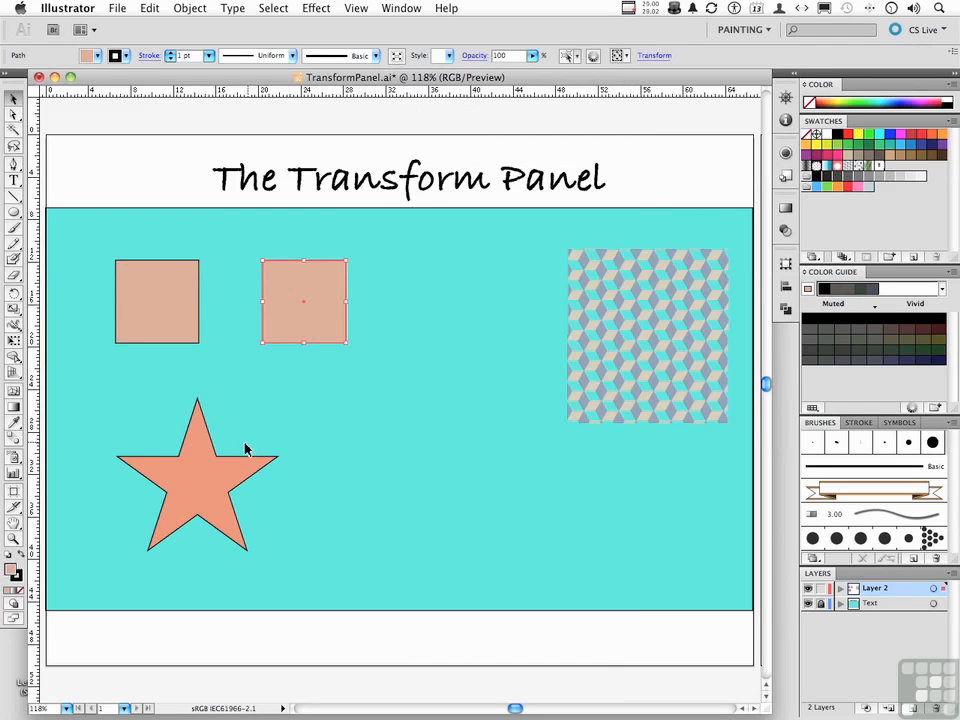
pyautogui.click(654, 56)
pyautogui.click(656, 59)
pyautogui.click(742, 29)
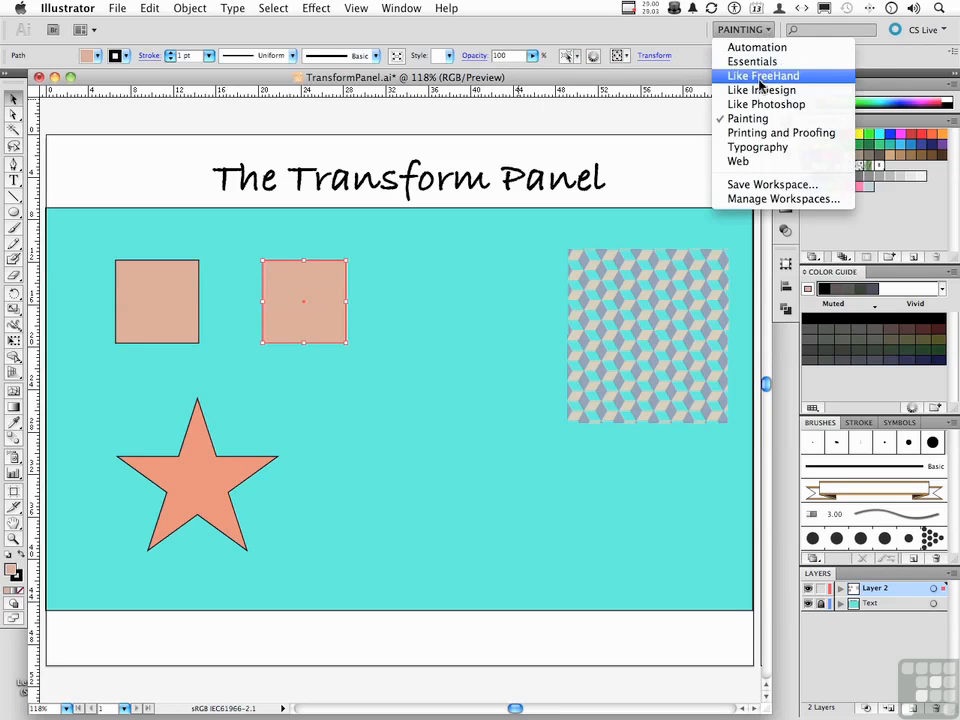
pyautogui.click(745, 119)
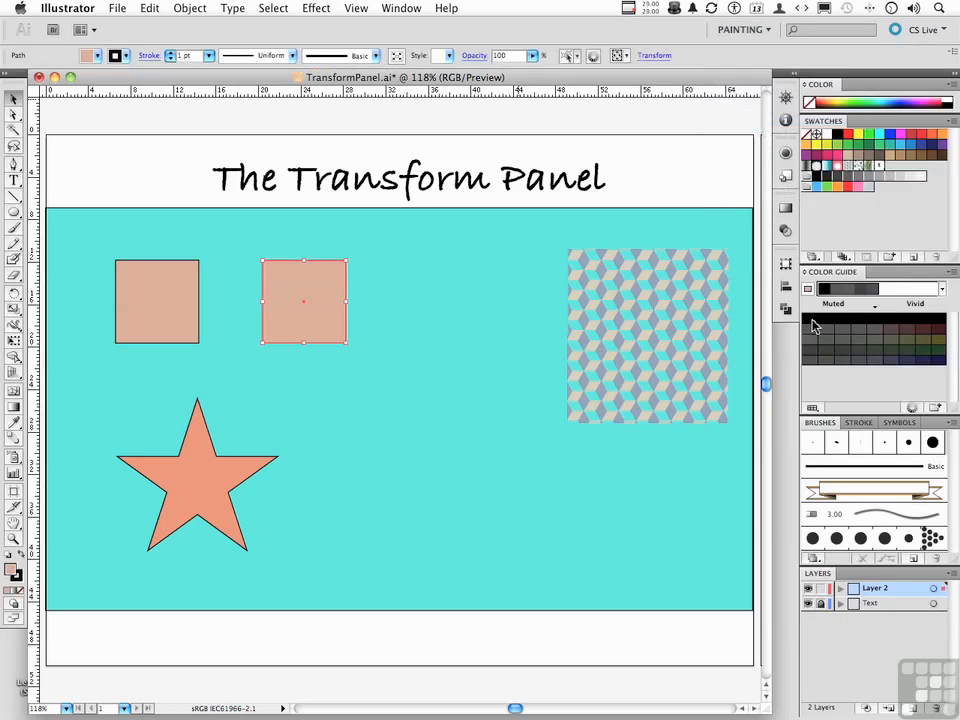
# Float the Transform panel over the artboard below the squares and collapse the remaining Align and Pathfinder group
pyautogui.click(786, 264)
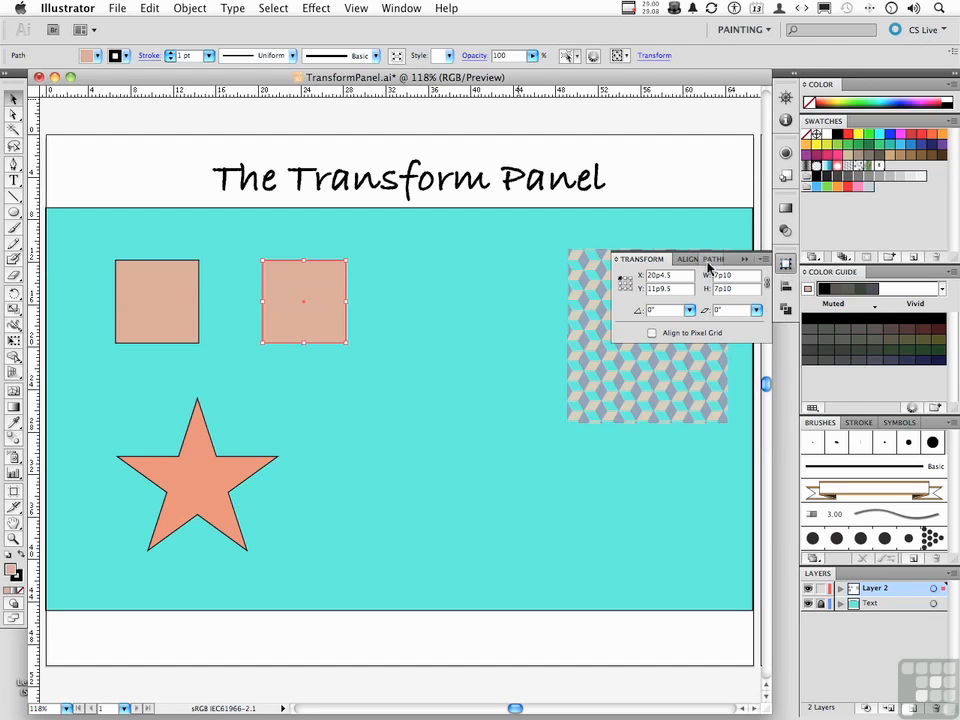
pyautogui.moveTo(648, 262); pyautogui.dragTo(400, 418)
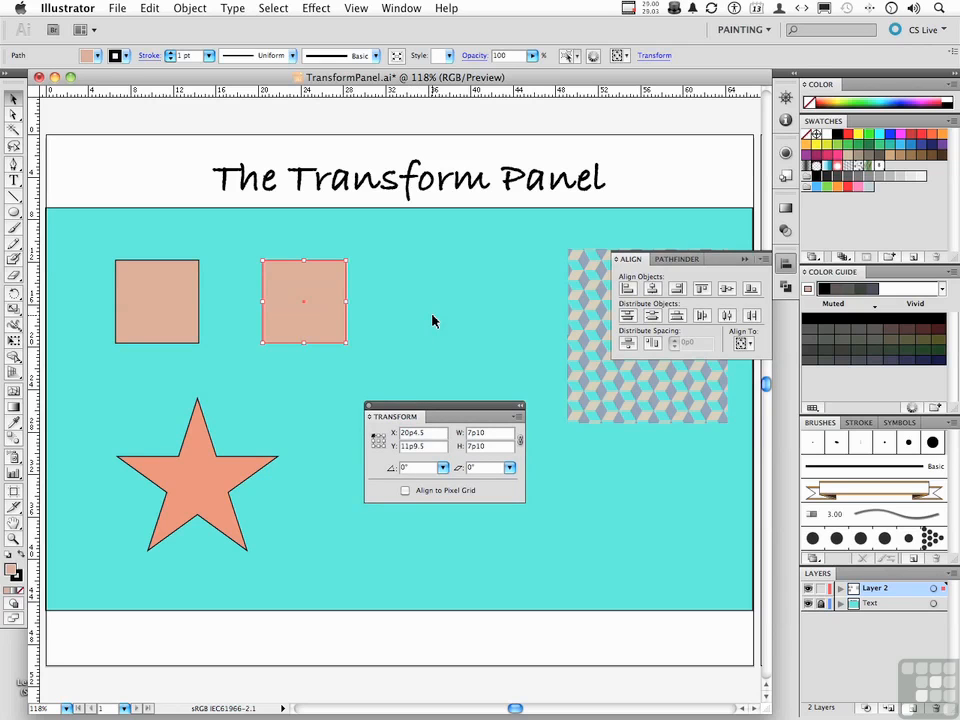
pyautogui.click(744, 260)
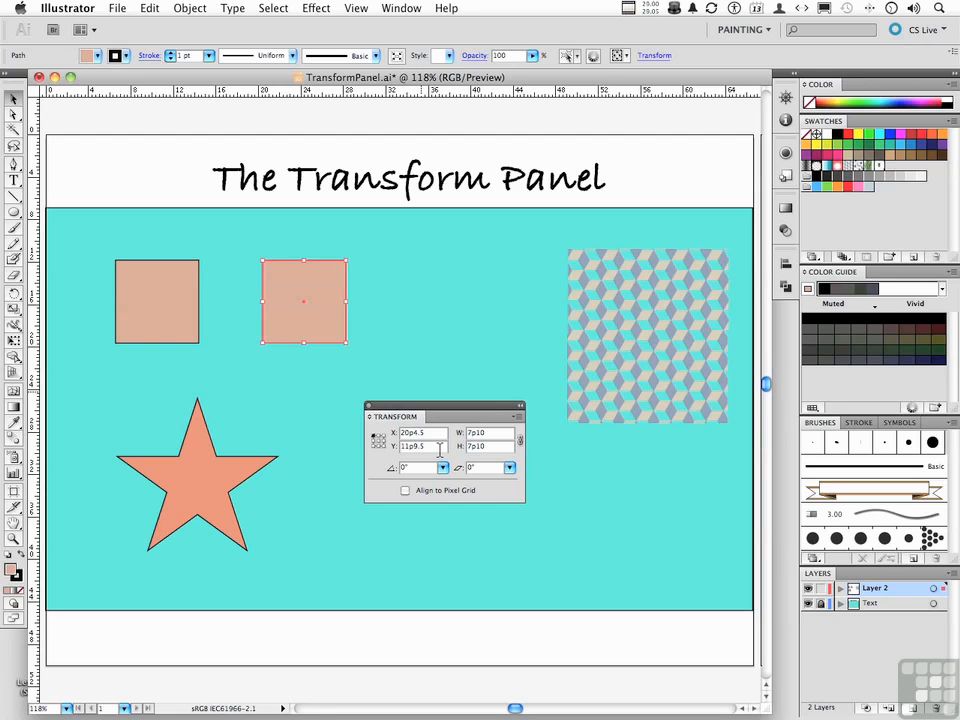
# Scale the star proportionally to a width of 10p0 with the width and height proportions constrained
pyautogui.click(519, 440)
pyautogui.click(206, 490)
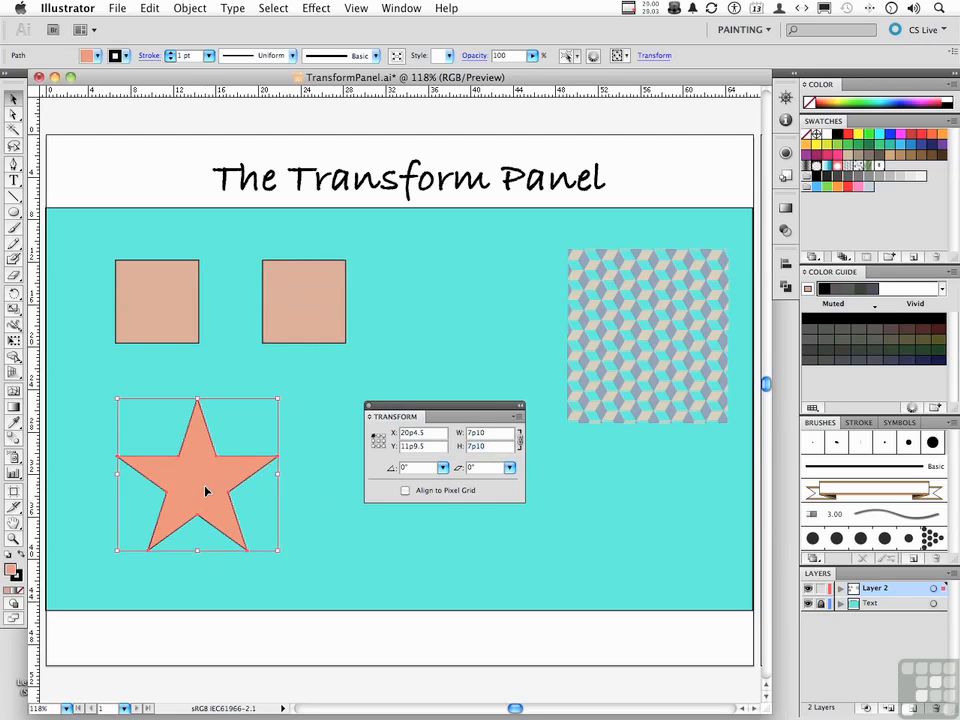
pyautogui.click(471, 433)
pyautogui.write('10p0')
pyautogui.press('Tab')
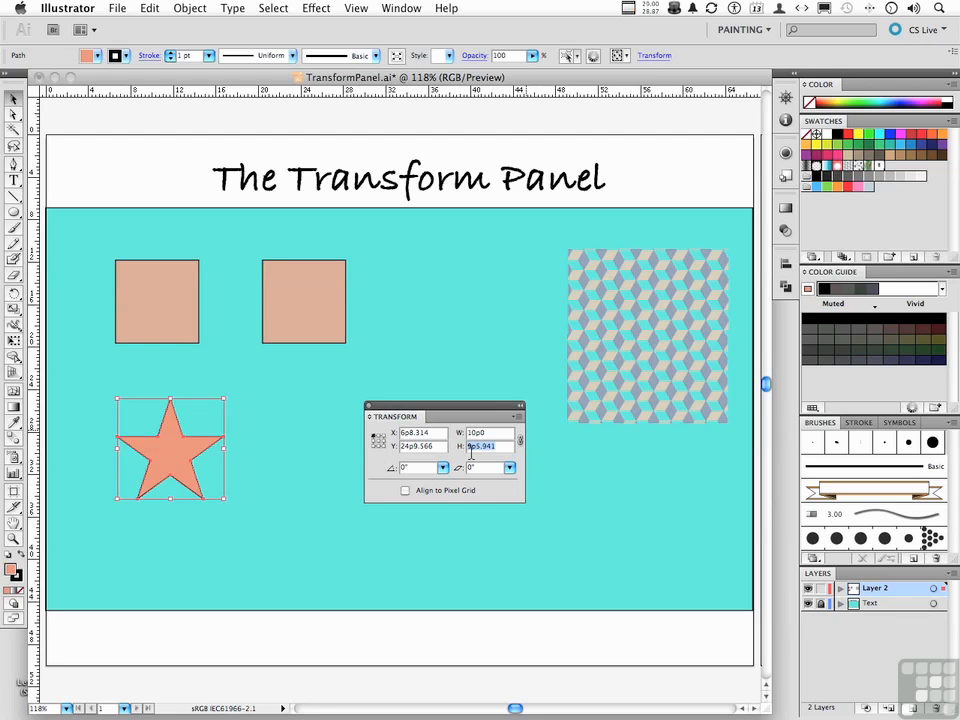
# Try a height of 20p0 on the star and undo that height change
pyautogui.write('20p0')
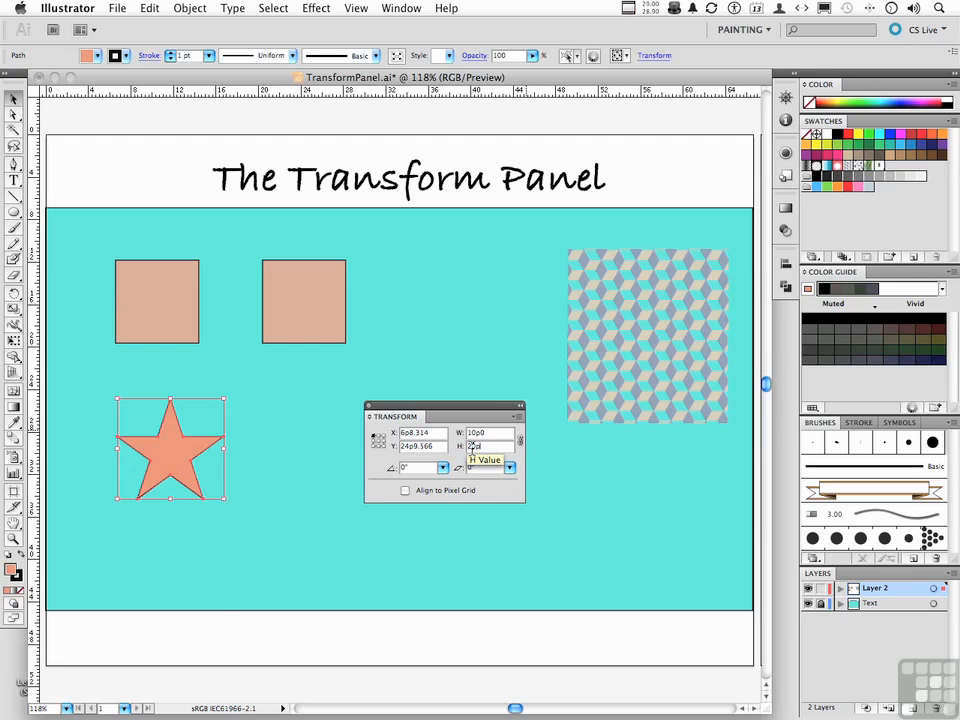
pyautogui.press('Tab')
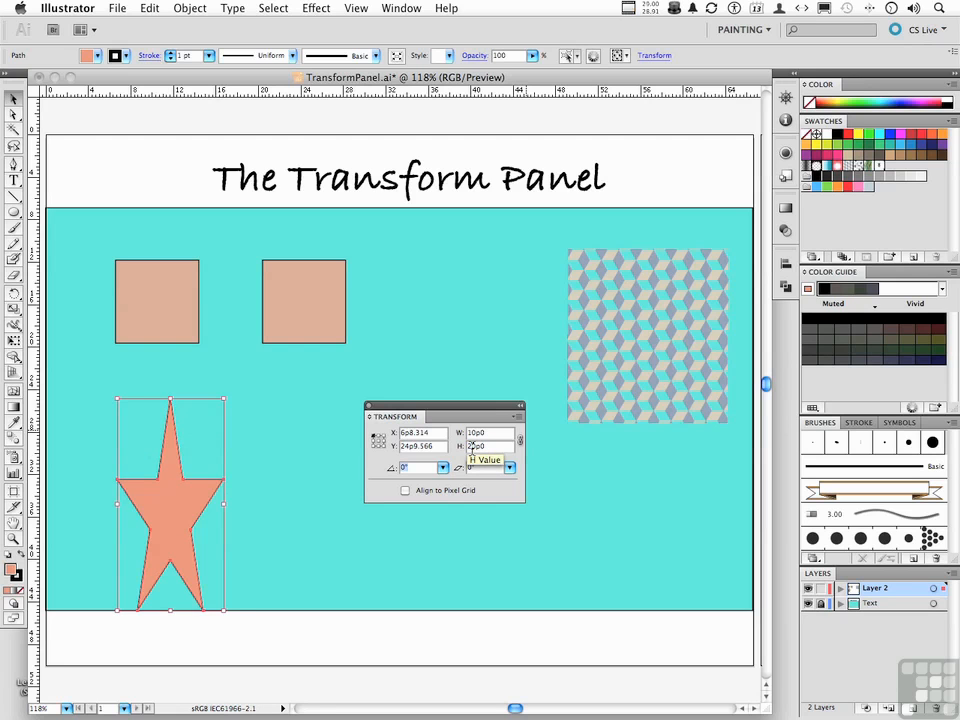
pyautogui.press('super+z')
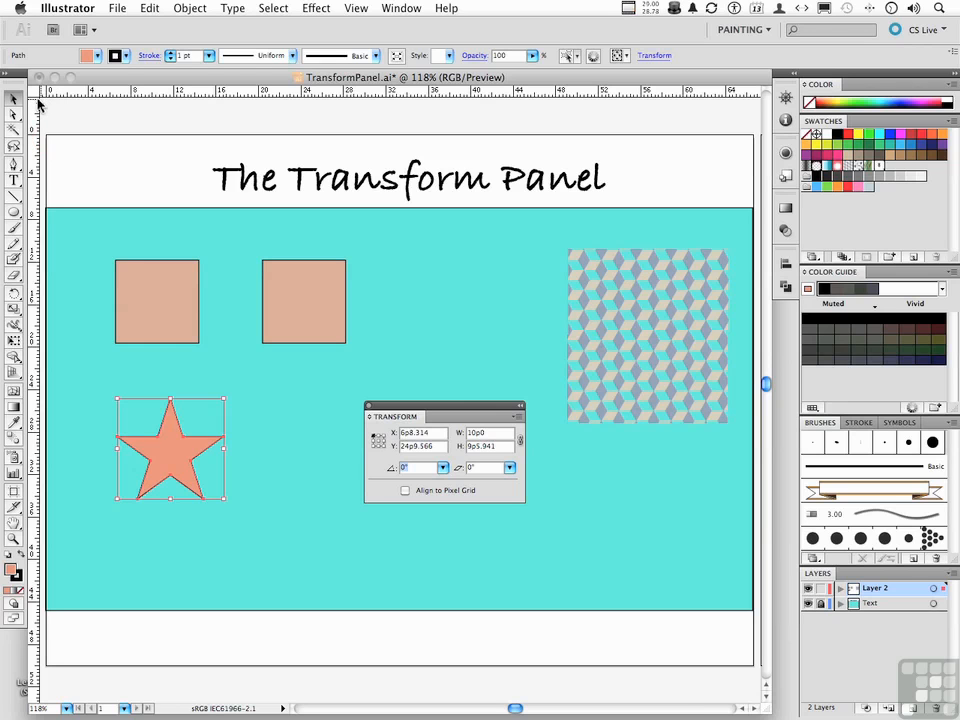
# Select the first square and set the transform reference point to its center
pyautogui.click(163, 332)
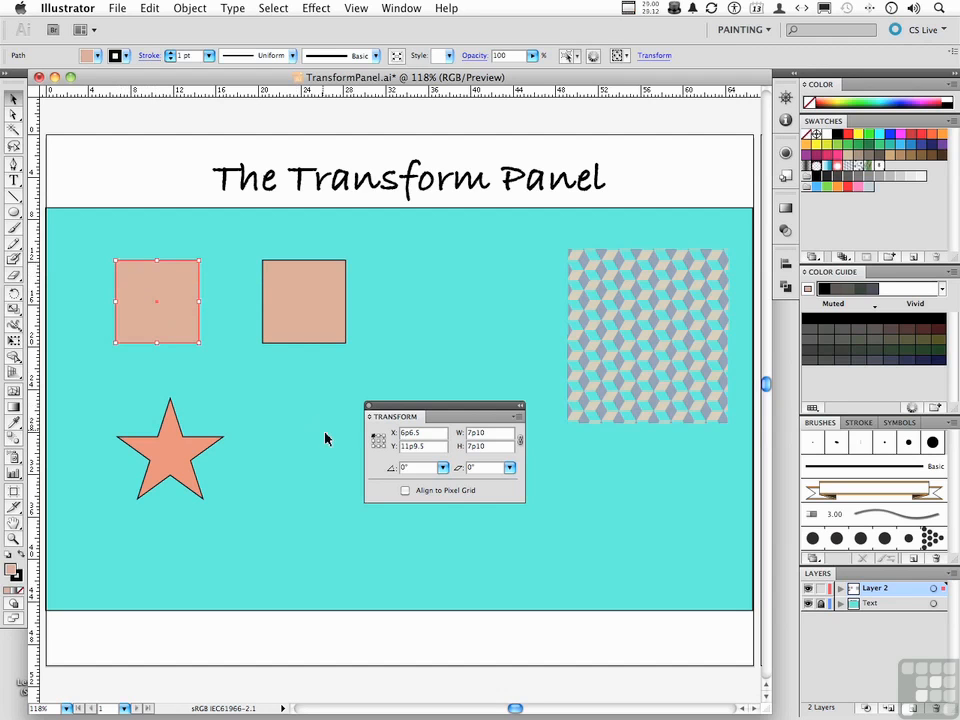
pyautogui.click(378, 441)
pyautogui.click(383, 447)
pyautogui.click(378, 441)
# Move the second square horizontally away from the first, to a center X of about 34p11
pyautogui.click(287, 311)
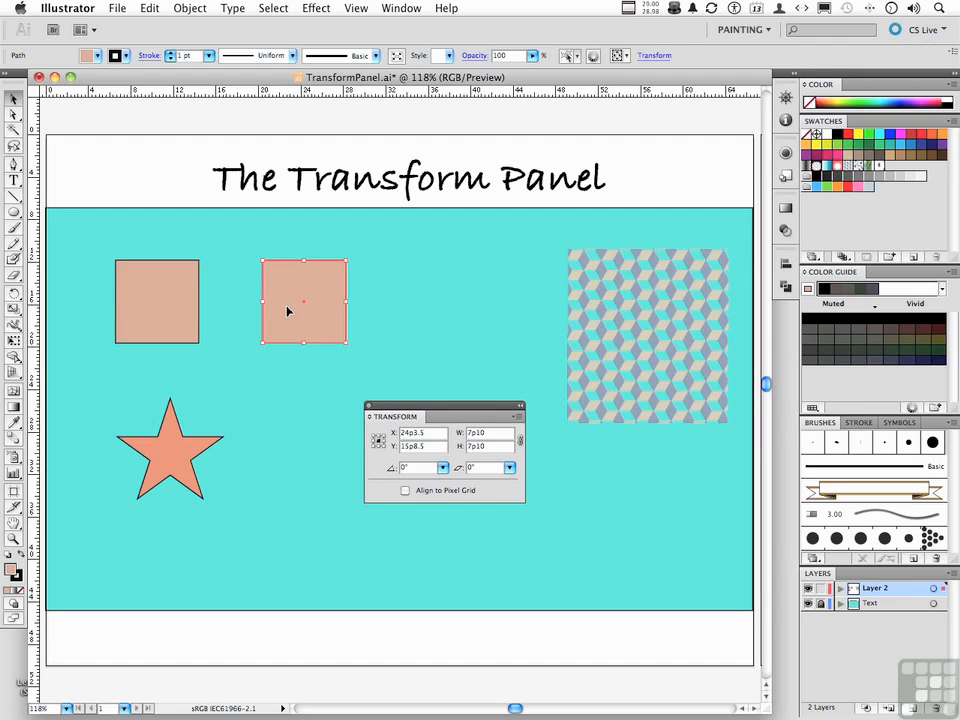
pyautogui.moveTo(287, 311); pyautogui.dragTo(400, 313)
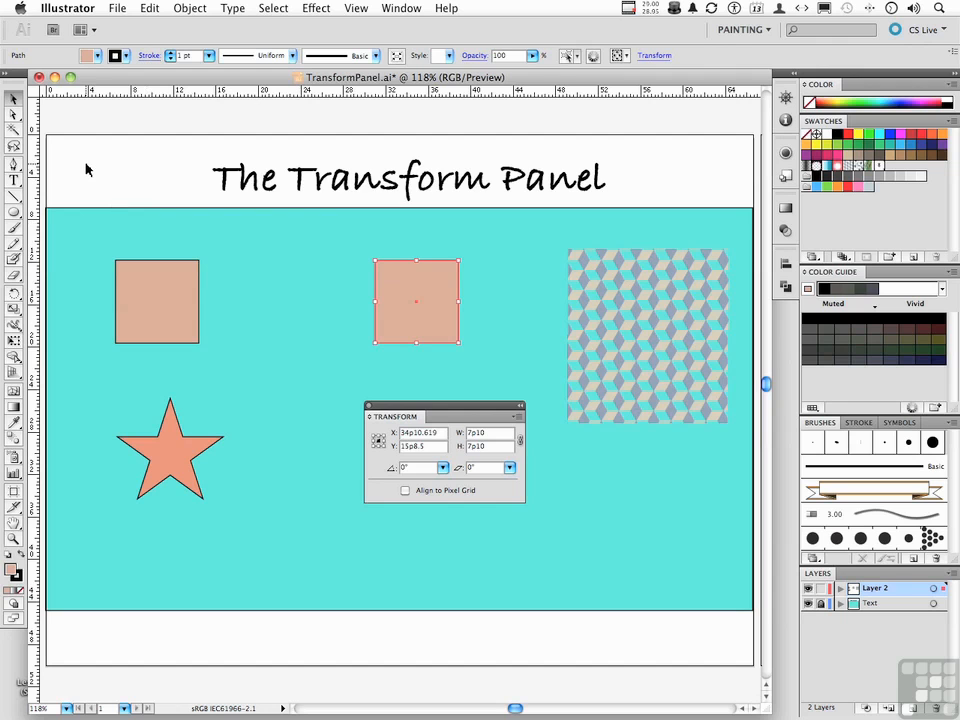
# Place the ruler origin at the upper-right corner of the first square
pyautogui.click(34, 94)
pyautogui.moveTo(34, 93)
pyautogui.mouseDown()
pyautogui.moveTo(126, 203)
pyautogui.moveTo(201, 262)
pyautogui.mouseUp()
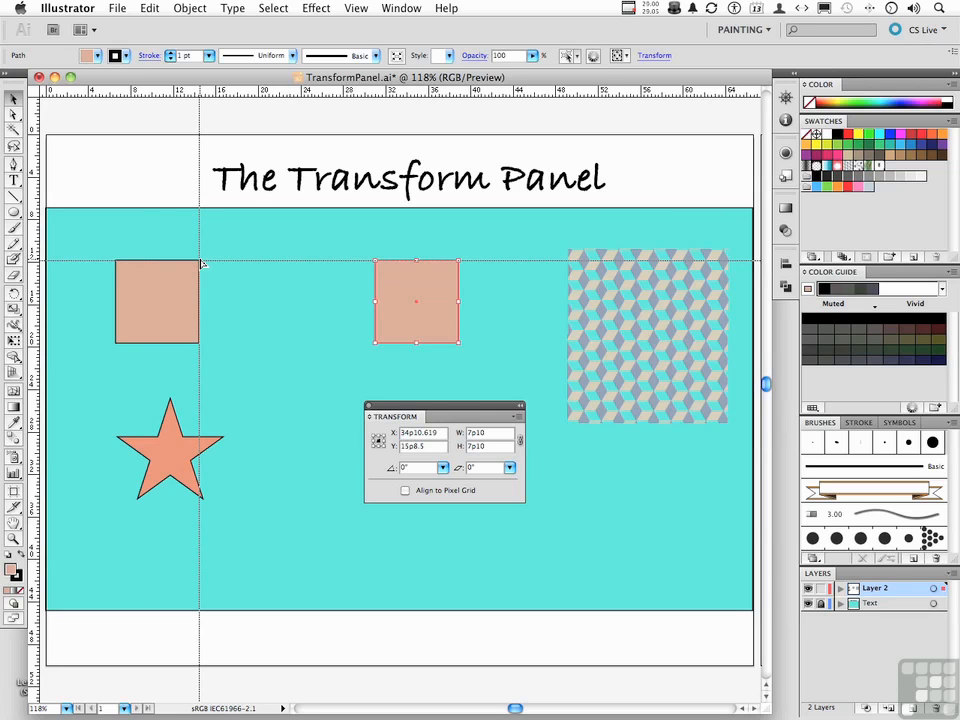
pyautogui.moveTo(201, 262); pyautogui.dragTo(201, 263)
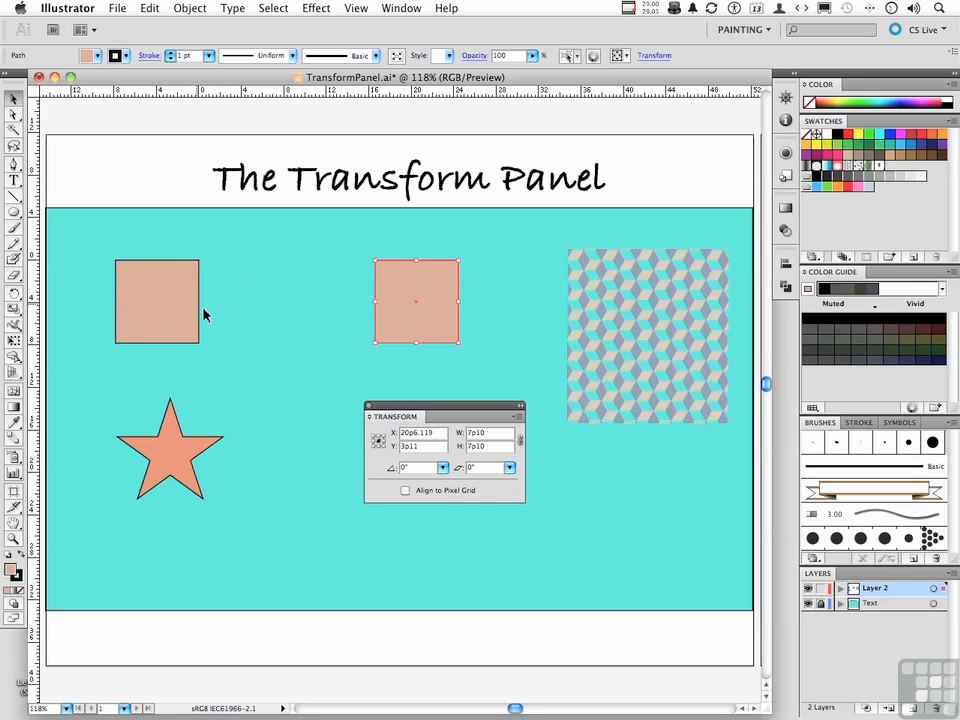
# Set the second square's X position to 6p0 measured from its middle-left reference point, and reset the ruler origin to its default
pyautogui.click(373, 442)
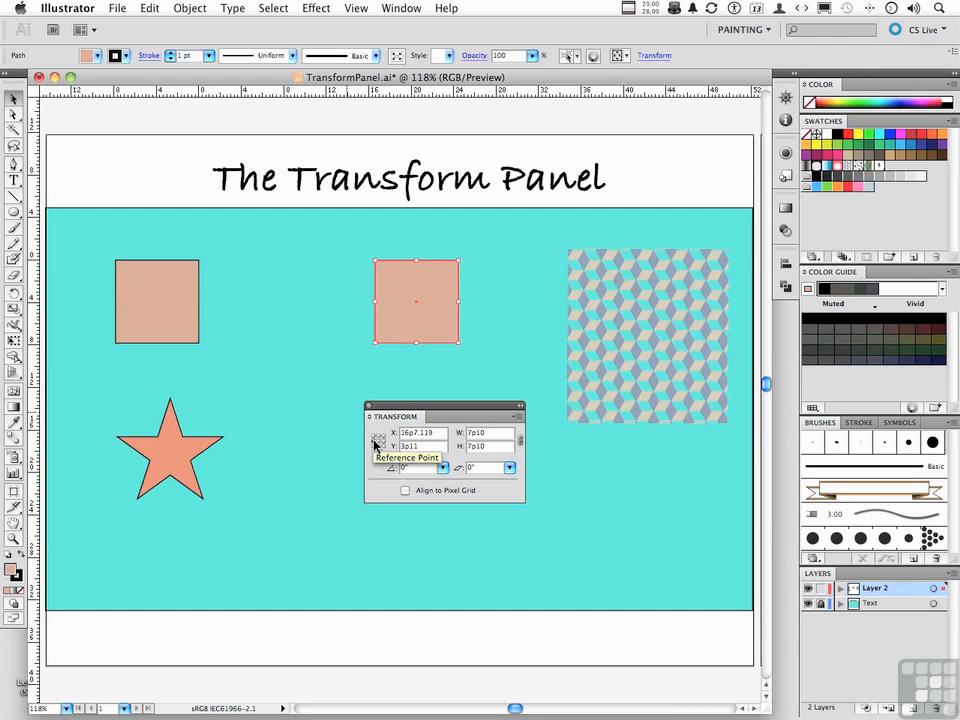
pyautogui.click(431, 433)
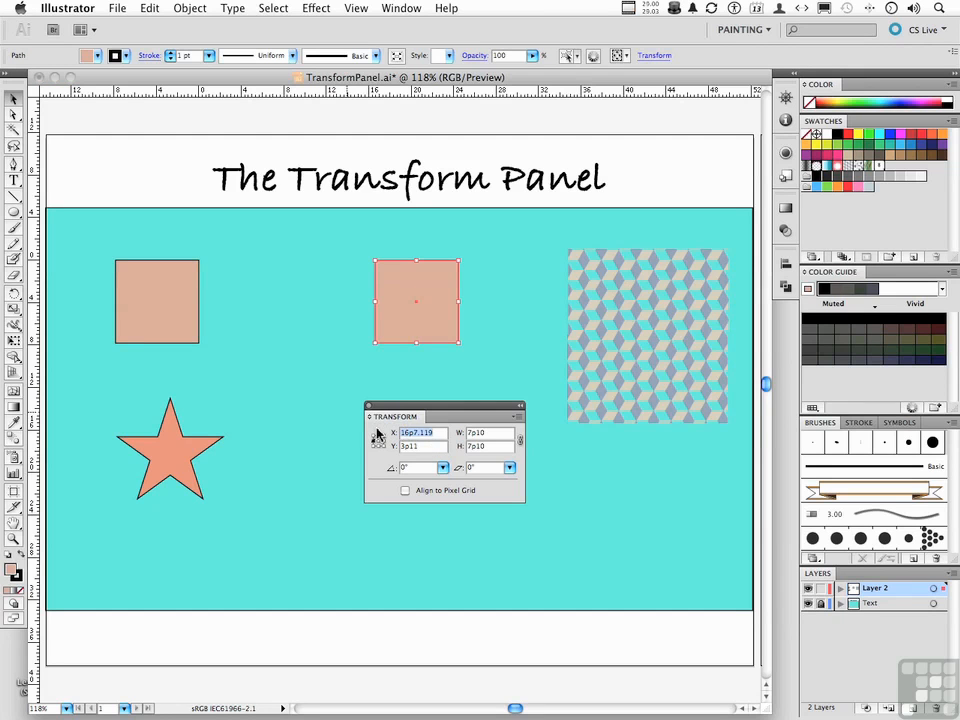
pyautogui.write('6p0')
pyautogui.press('Tab')
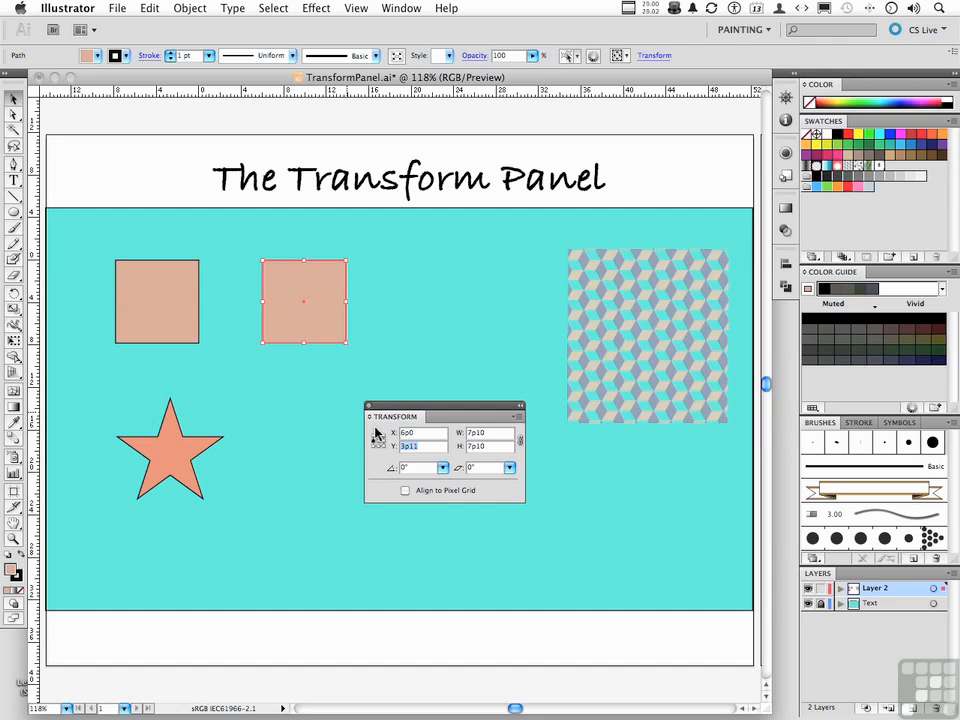
pyautogui.doubleClick(29, 90)
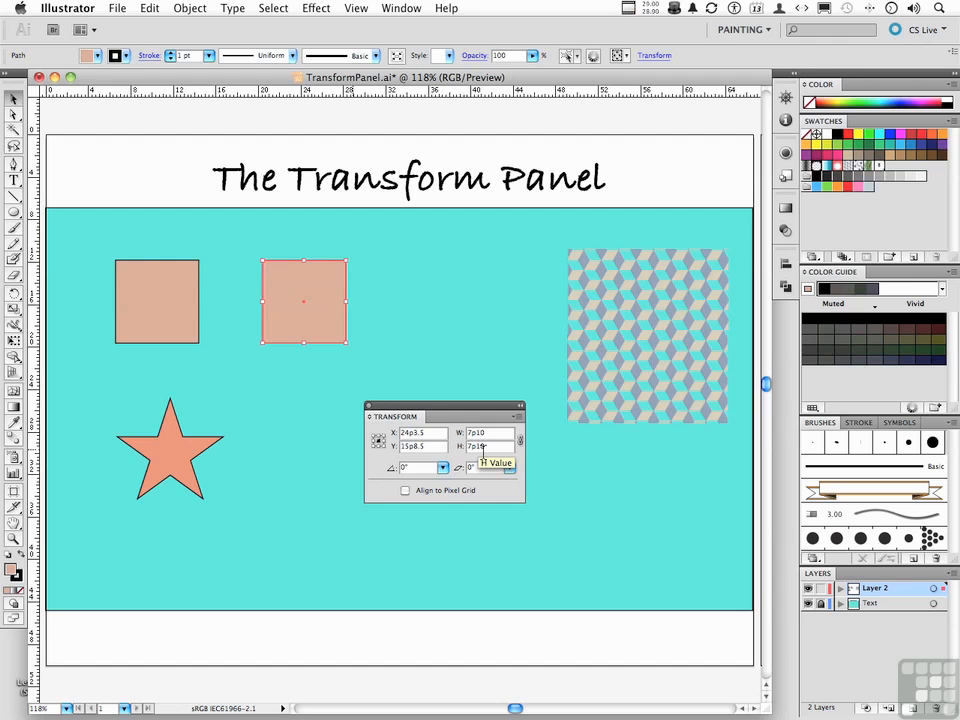
# Move the second square to about X 24p3, Y 17p1 and the first square to about X 13p7, Y 15p4
pyautogui.click(281, 420)
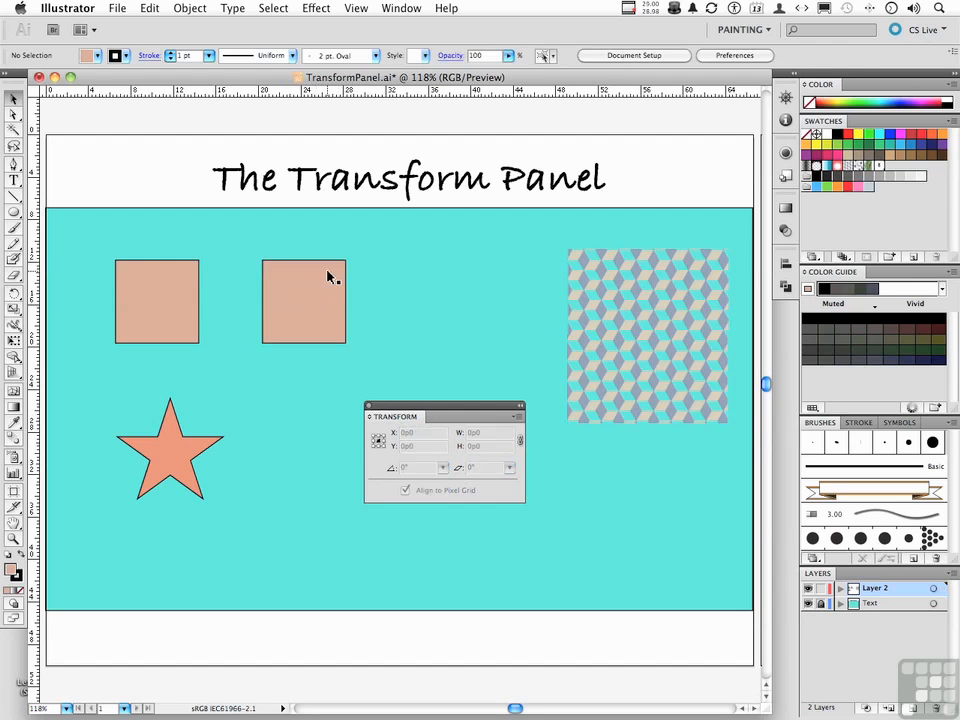
pyautogui.moveTo(325, 297); pyautogui.dragTo(326, 312)
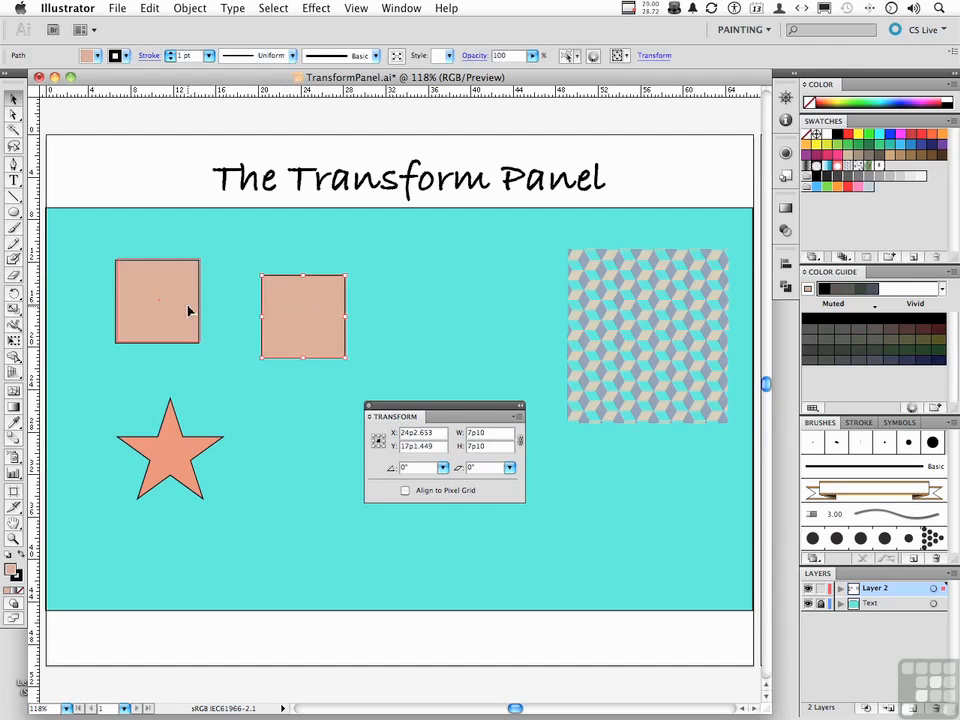
pyautogui.moveTo(205, 309); pyautogui.dragTo(221, 308)
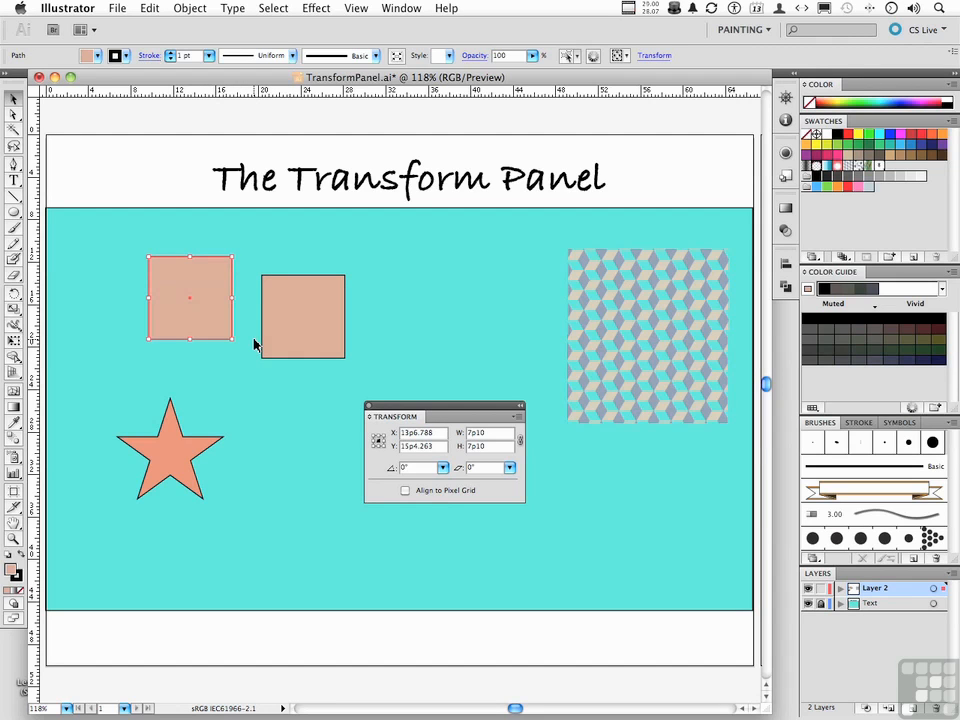
# Move the second square close beside the first with a narrow gap, to about X 21p8, Y 15p7
pyautogui.click(13, 540)
pyautogui.moveTo(201, 317); pyautogui.dragTo(289, 380)
pyautogui.moveTo(462, 413); pyautogui.dragTo(434, 431)
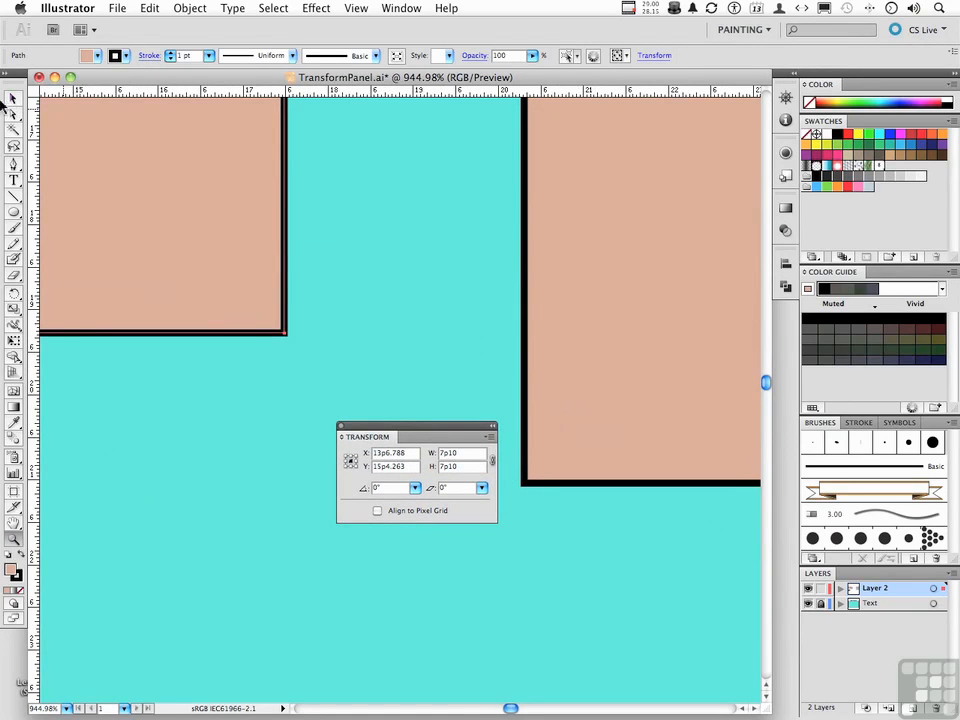
pyautogui.click(13, 99)
pyautogui.moveTo(602, 358); pyautogui.dragTo(405, 246)
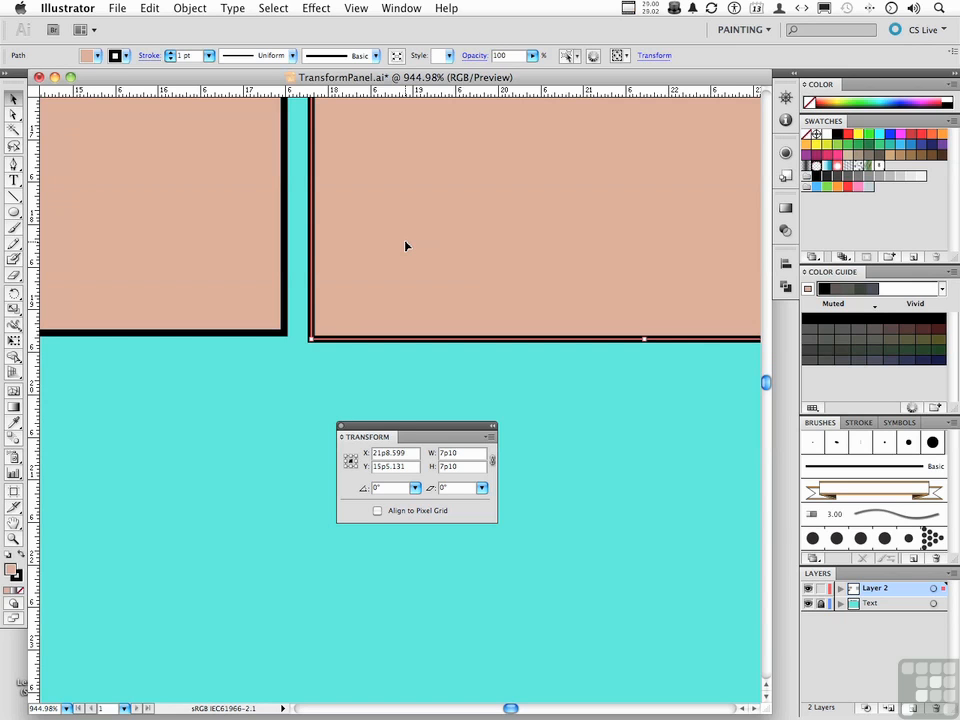
pyautogui.click(377, 510)
pyautogui.moveTo(420, 313); pyautogui.dragTo(419, 317)
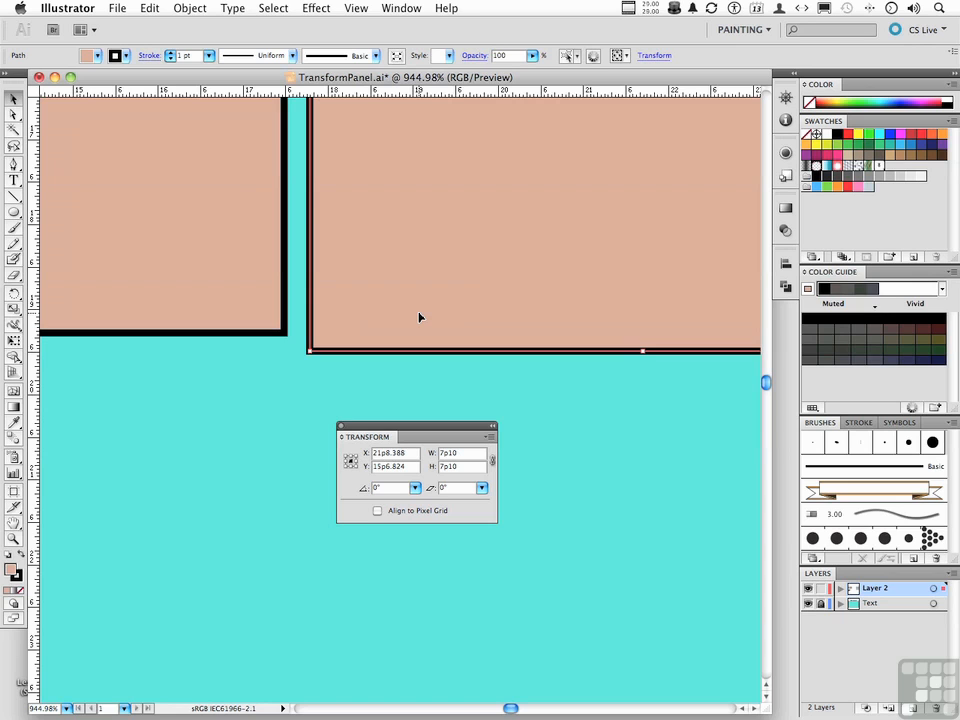
# Turn on Align to Pixel Grid for both squares and move the second square level with the first one's bottom edge
pyautogui.keyDown('shift'); pyautogui.click(218, 261); pyautogui.keyUp('shift')
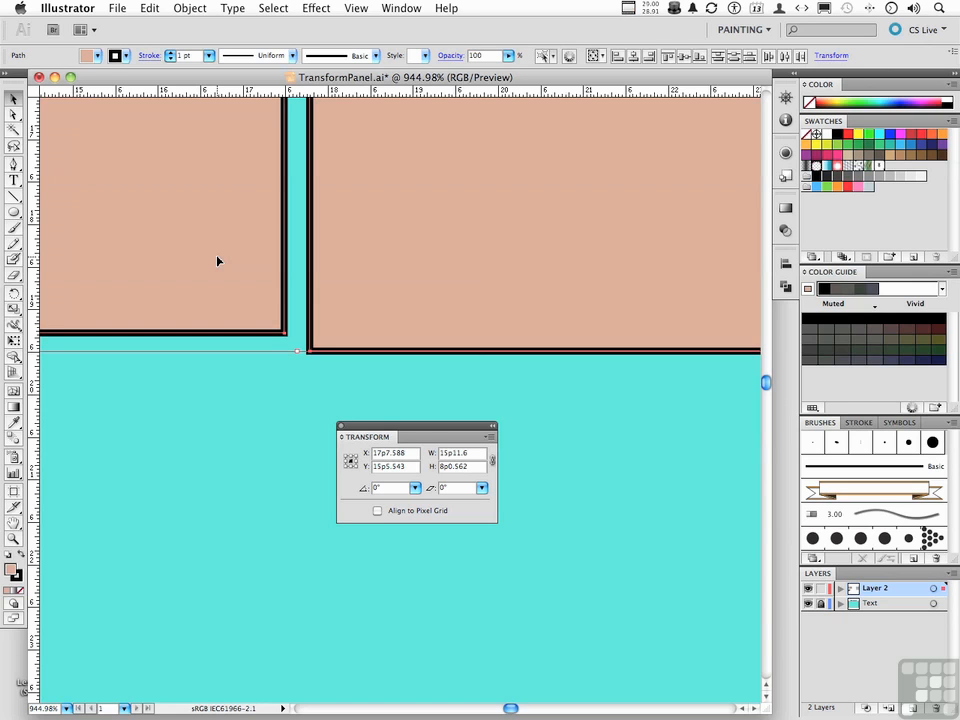
pyautogui.click(378, 512)
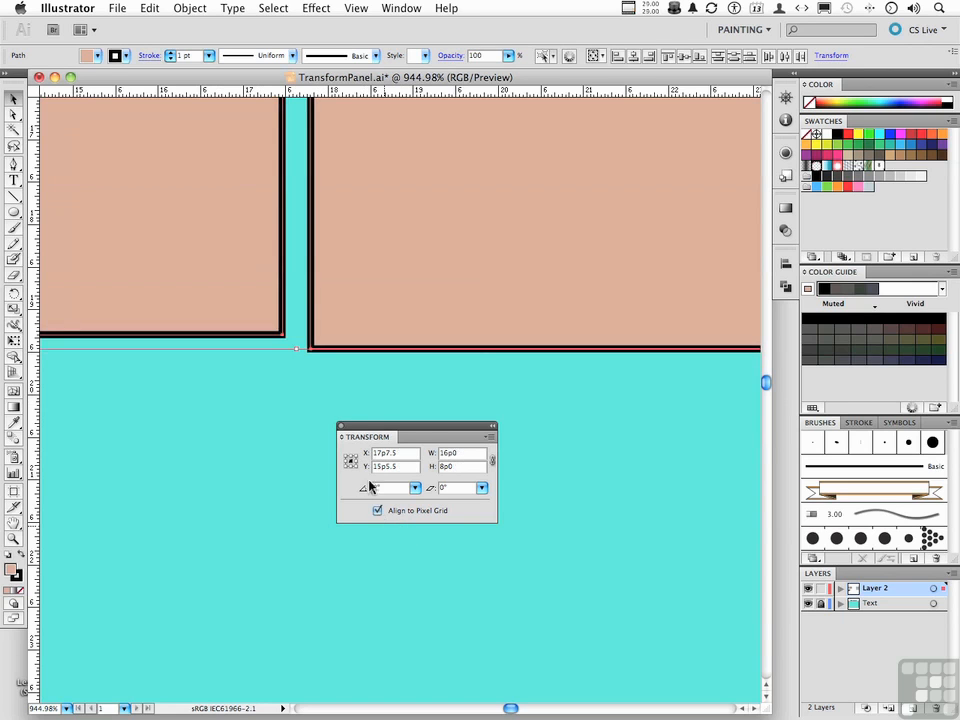
pyautogui.click(335, 386)
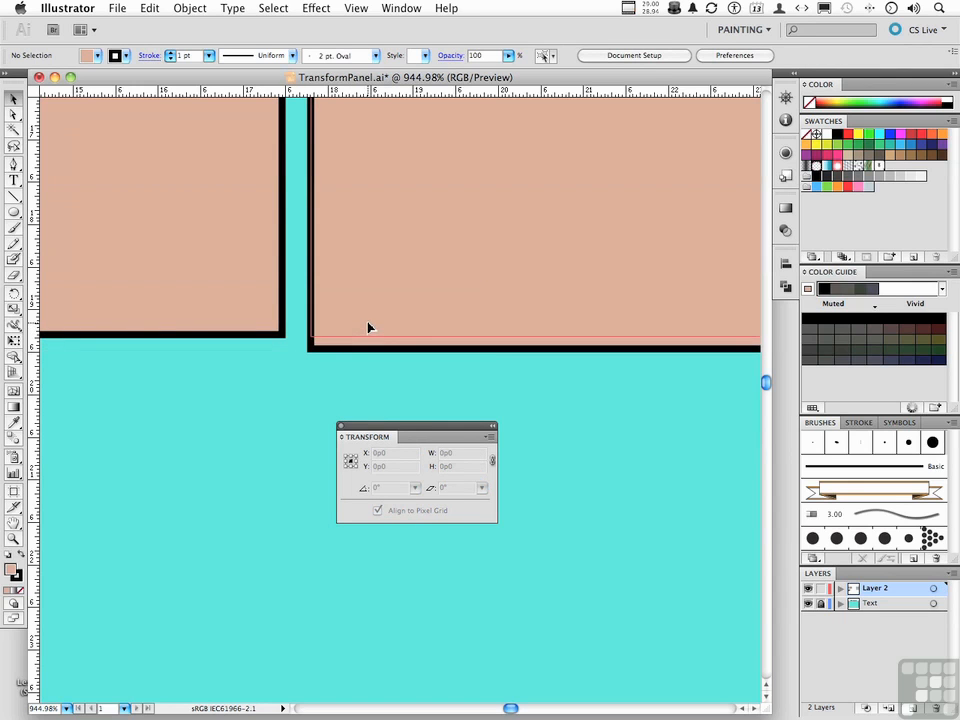
pyautogui.moveTo(368, 331); pyautogui.dragTo(368, 327)
pyautogui.click(122, 272)
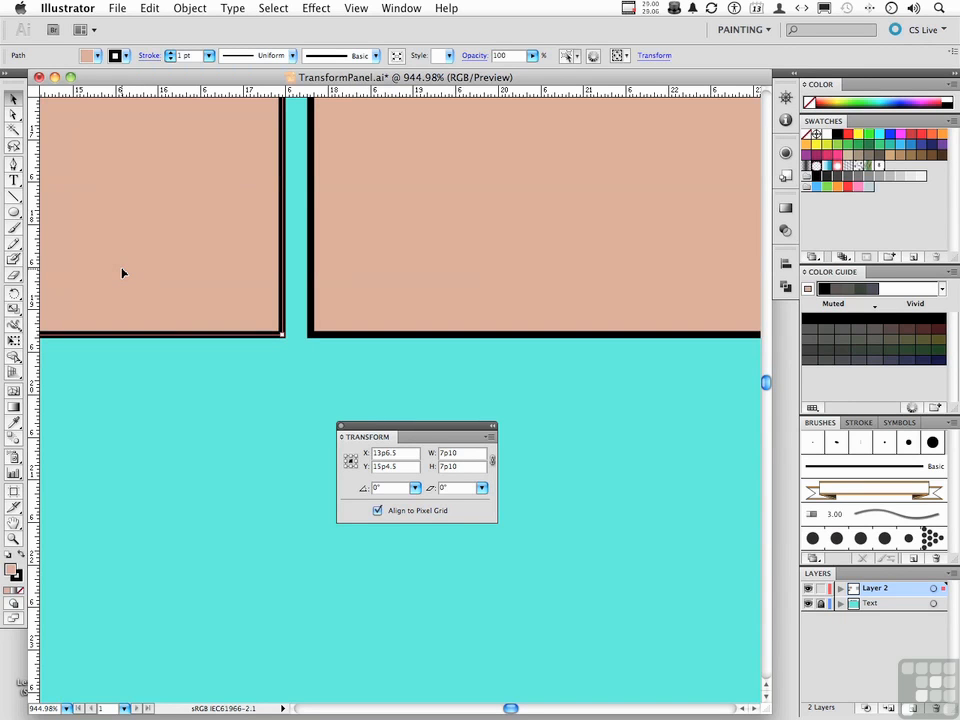
# Enlarge the star proportionally from its center to about 20p5 wide and 19p5 high, with Scale Strokes & Effects off
pyautogui.doubleClick(14, 524)
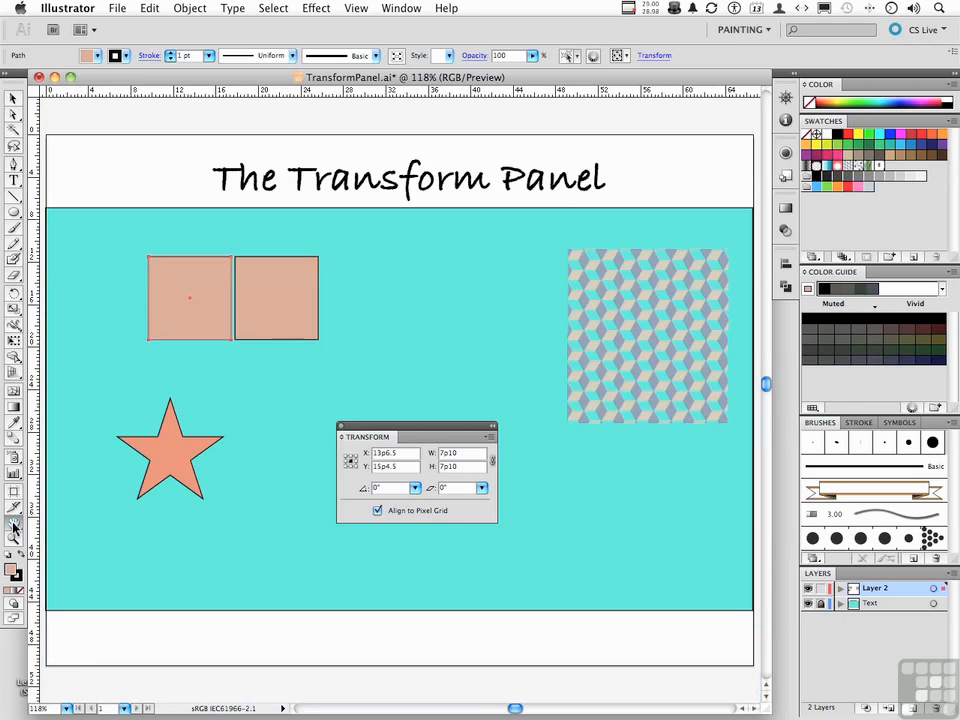
pyautogui.press('v')
pyautogui.click(182, 477)
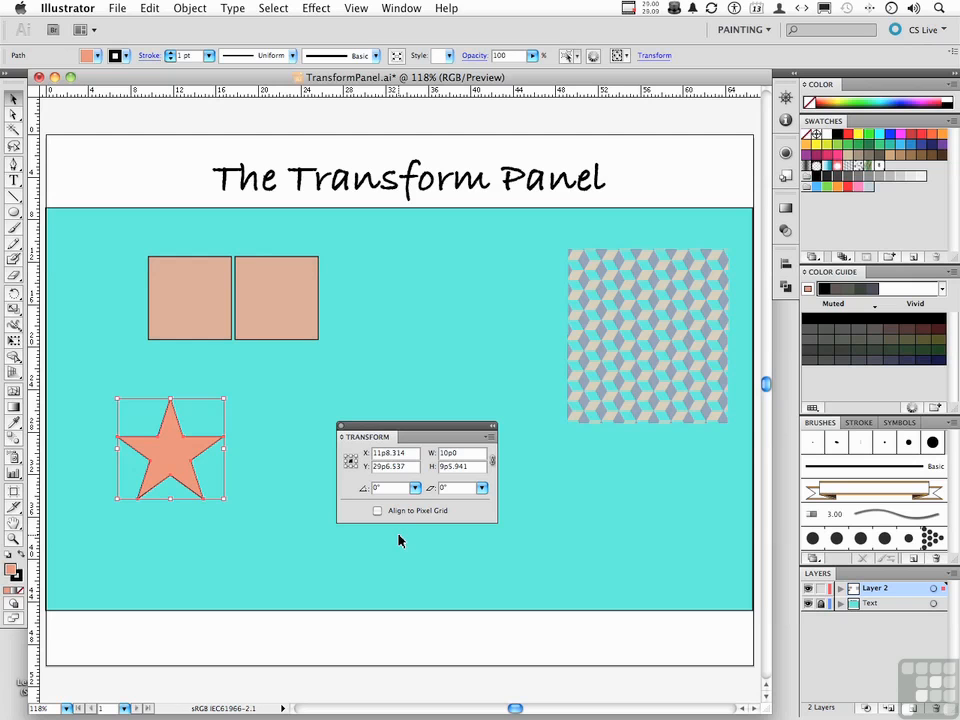
pyautogui.click(490, 437)
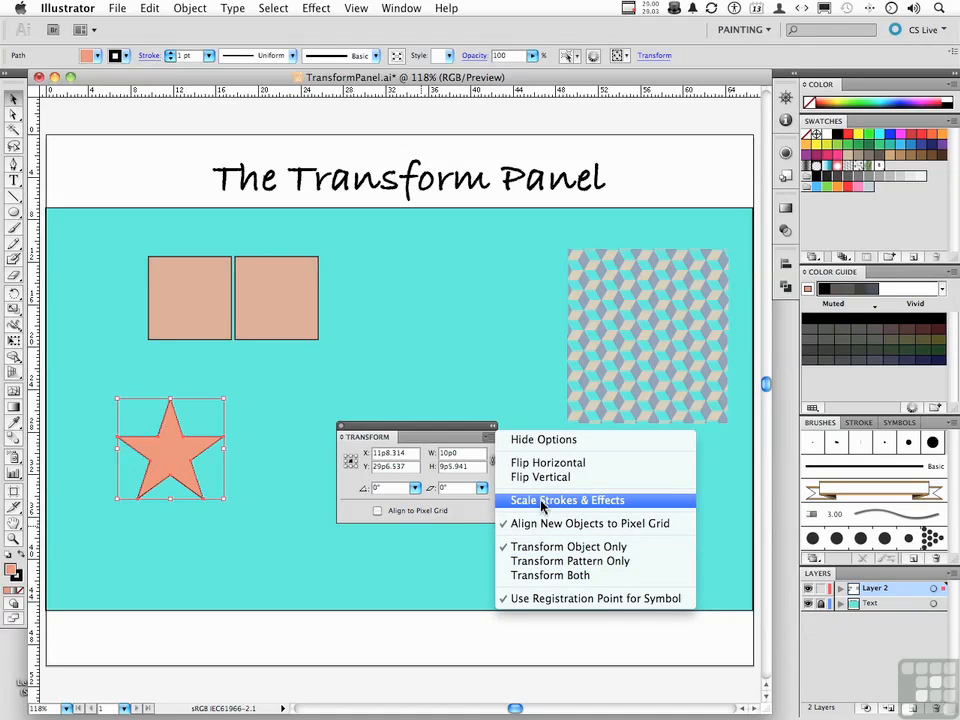
pyautogui.click(436, 358)
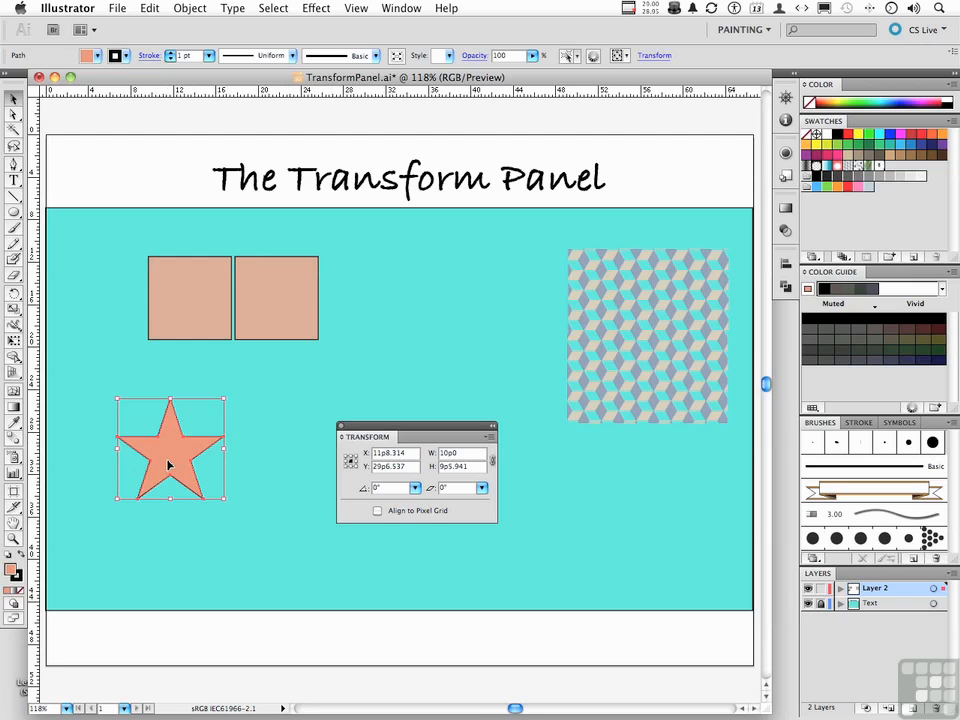
pyautogui.moveTo(224, 497); pyautogui.dragTo(281, 575)
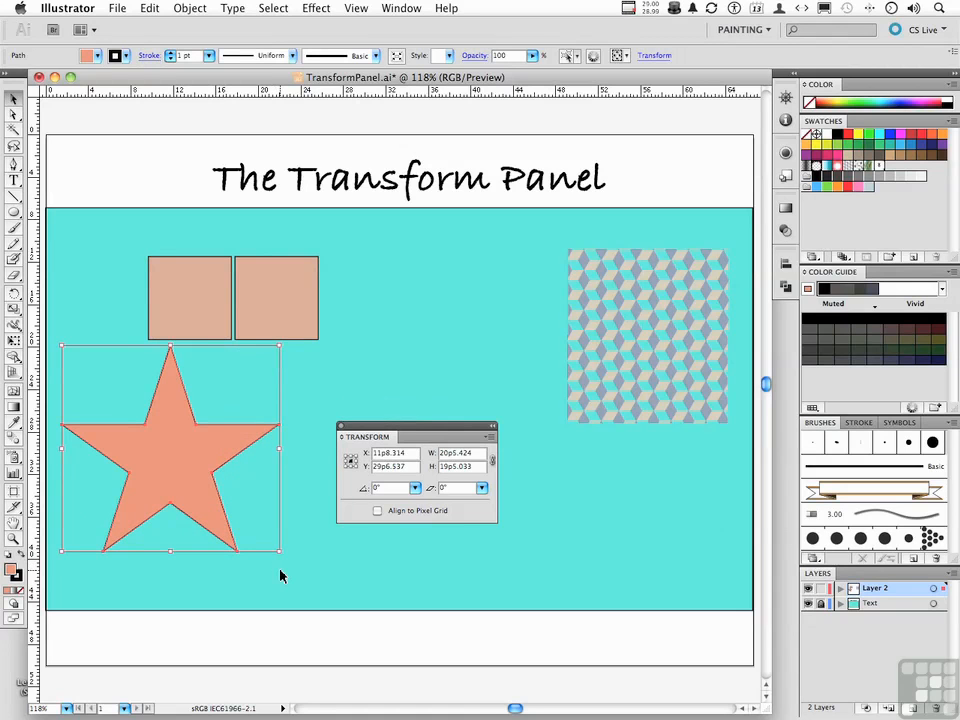
pyautogui.click(491, 438)
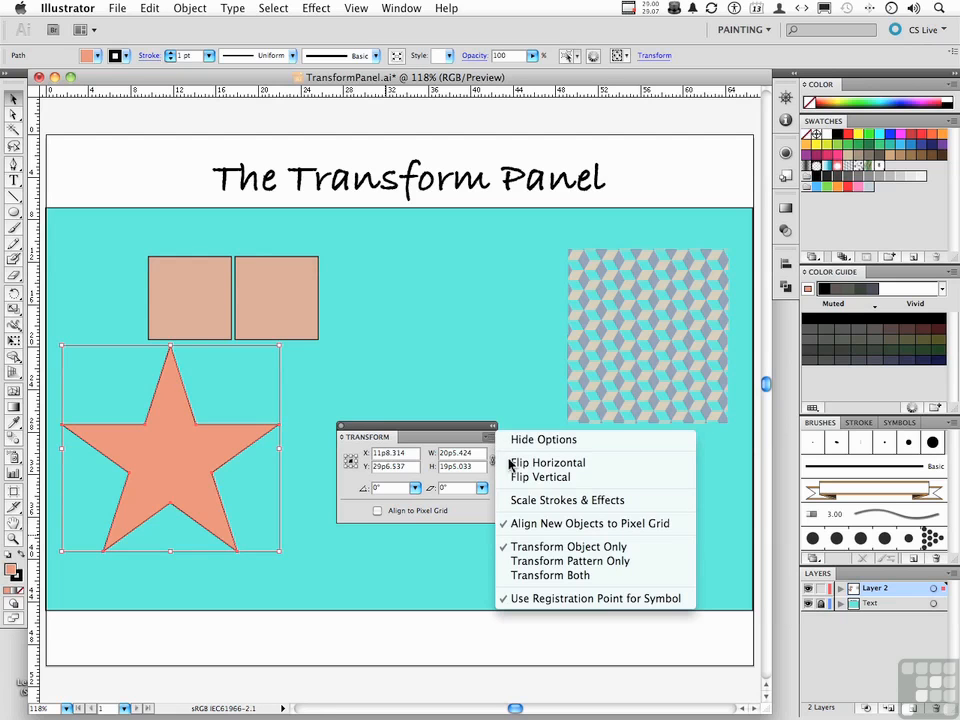
pyautogui.click(466, 352)
pyautogui.click(254, 492)
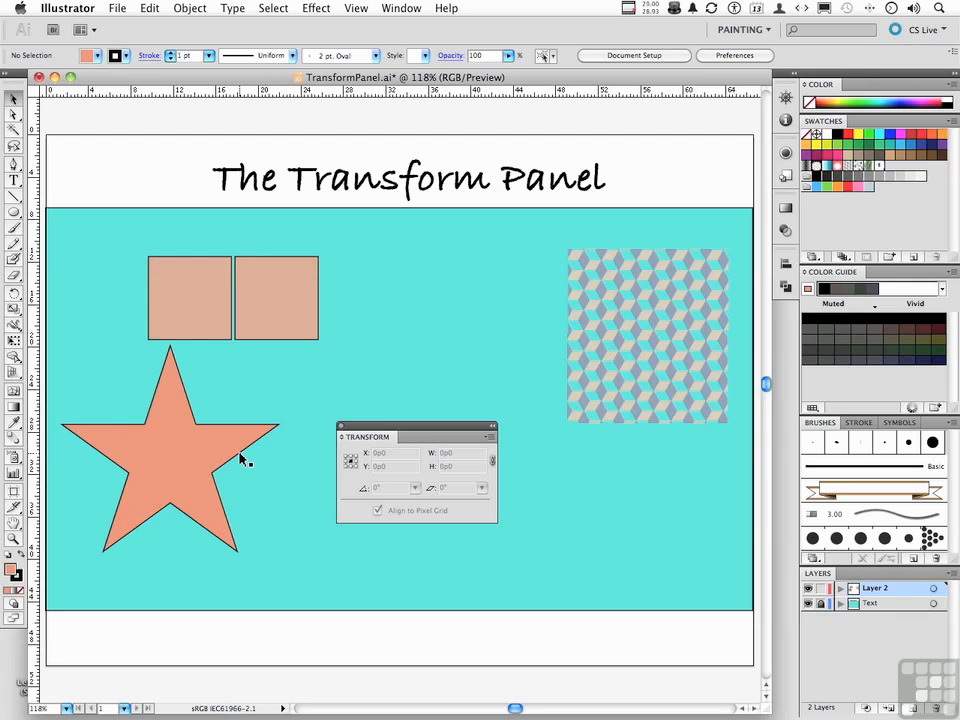
# Turn on Scale Strokes & Effects and shrink the star from its center to about 5p1 wide and 4p10 high
pyautogui.click(238, 455)
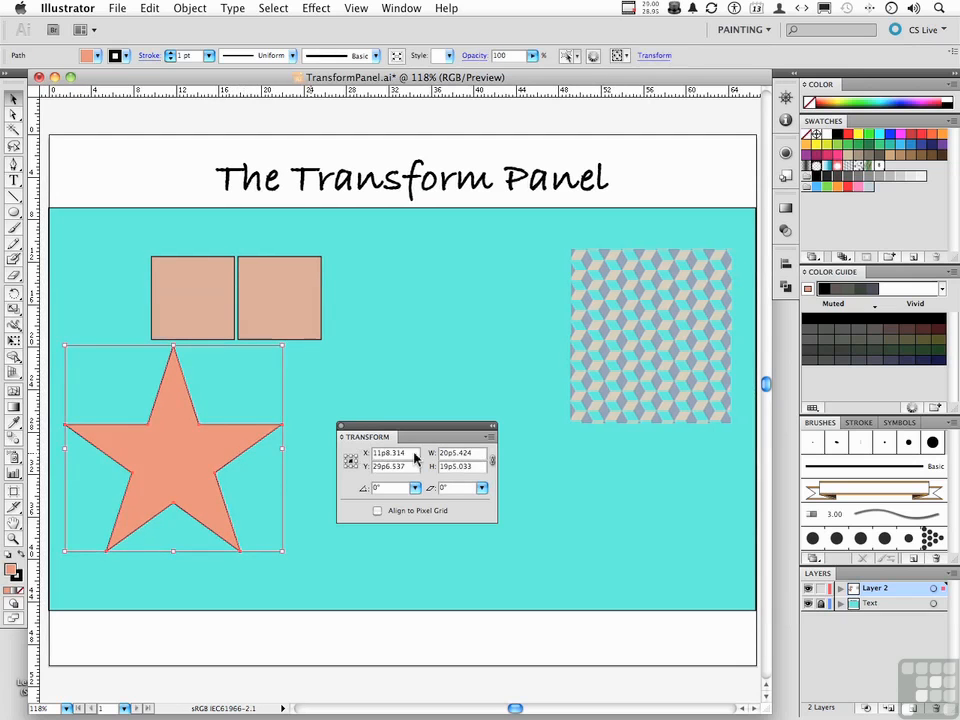
pyautogui.click(490, 438)
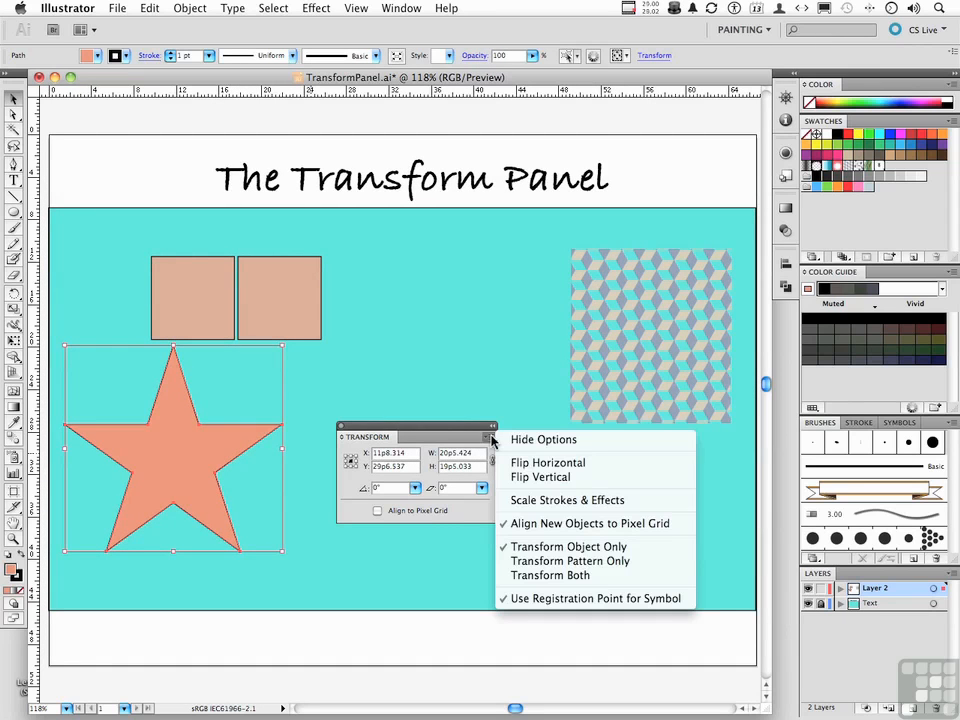
pyautogui.click(527, 502)
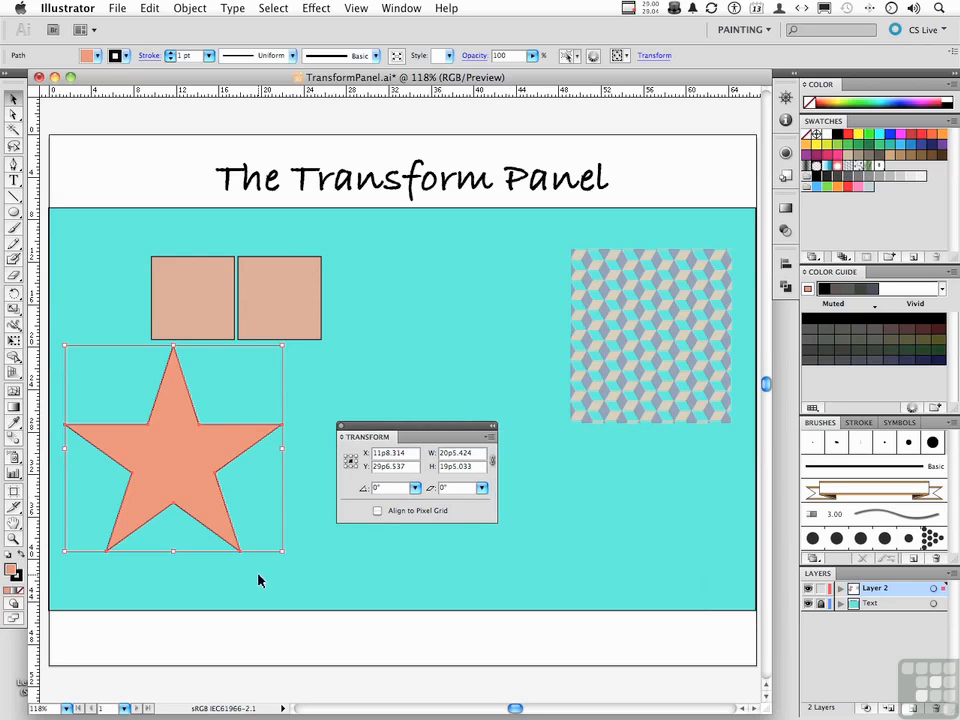
pyautogui.moveTo(281, 551); pyautogui.dragTo(204, 486)
pyautogui.click(241, 521)
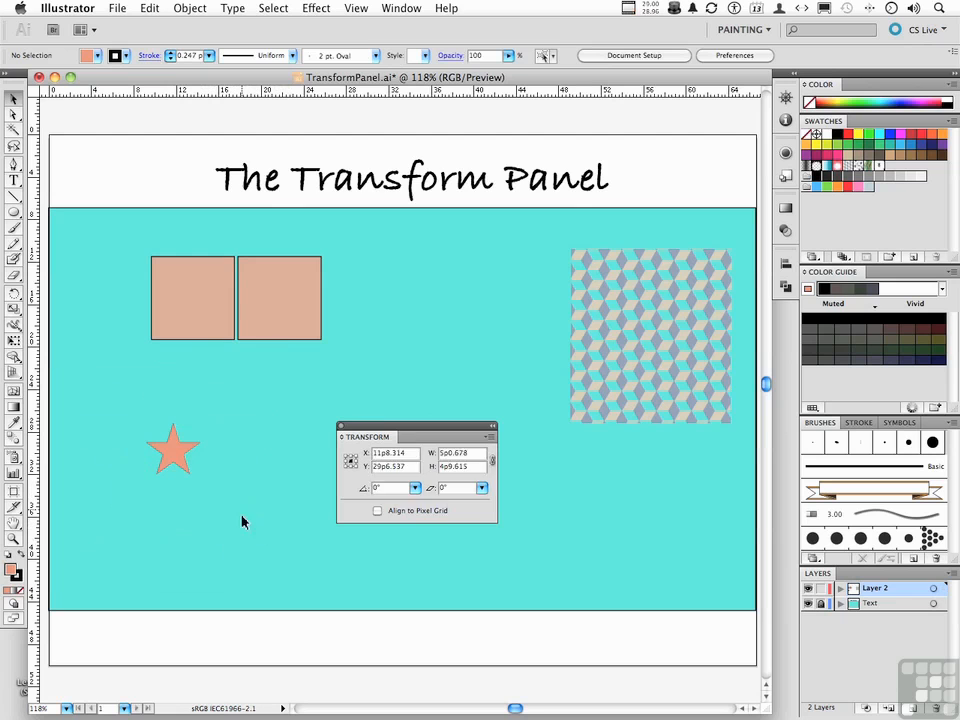
# Enlarge the star proportionally from its center to about 13p8 wide and 13p0 high, then deselect it
pyautogui.click(186, 468)
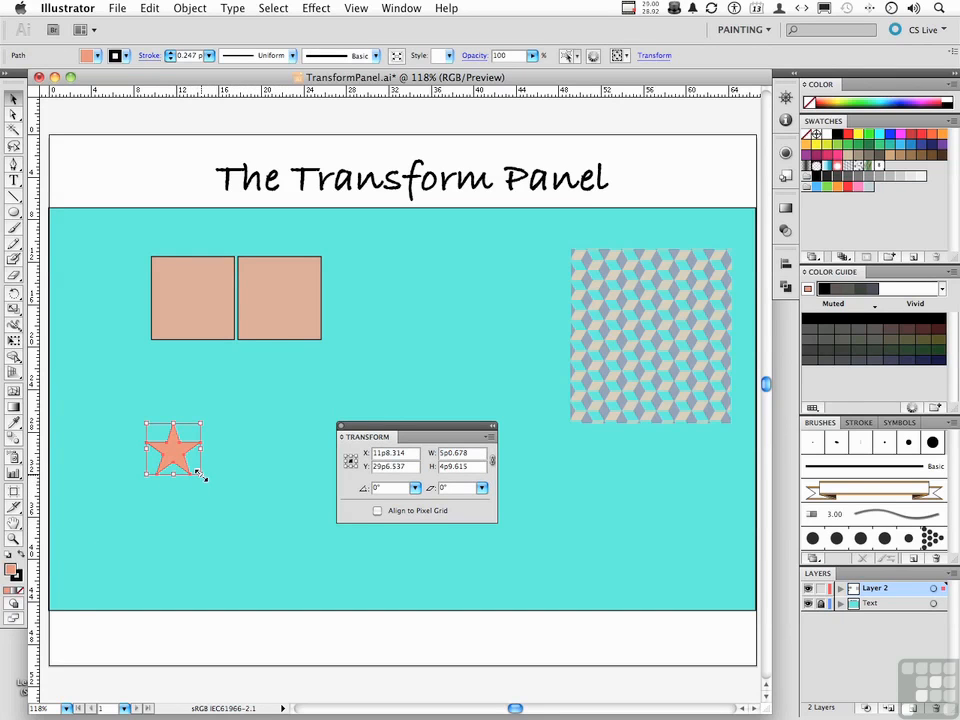
pyautogui.moveTo(201, 476); pyautogui.dragTo(246, 518)
pyautogui.click(268, 538)
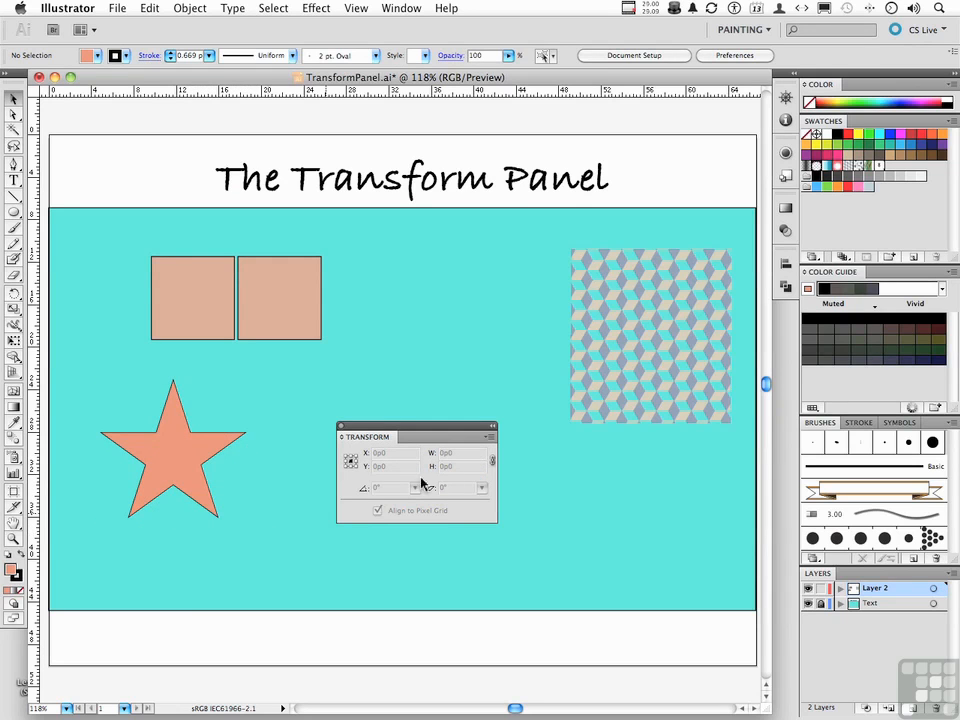
pyautogui.click(857, 422)
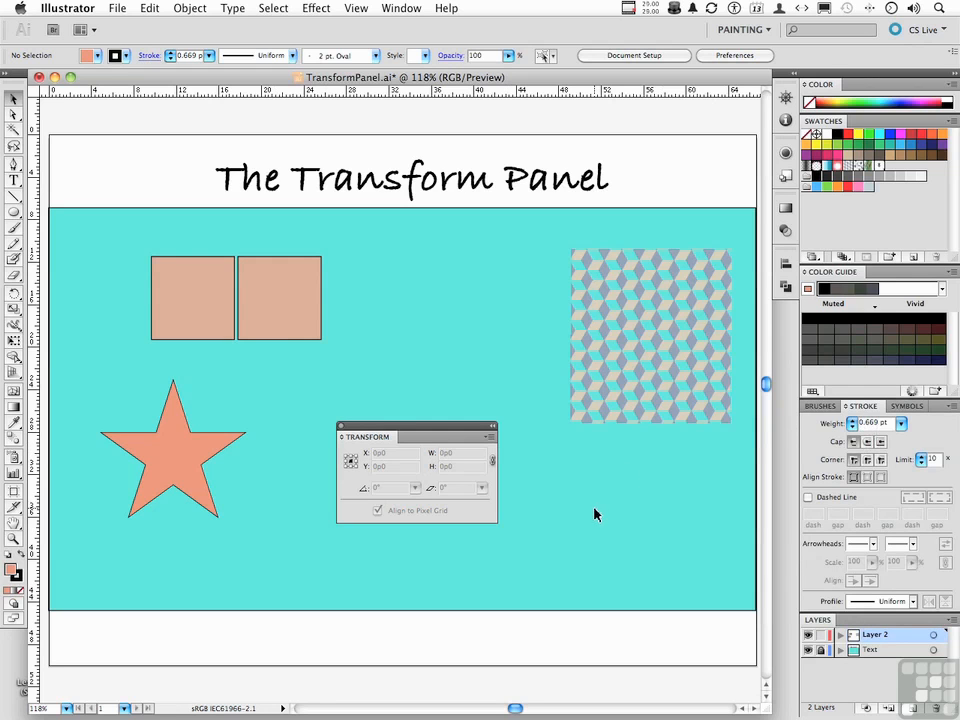
pyautogui.click(818, 407)
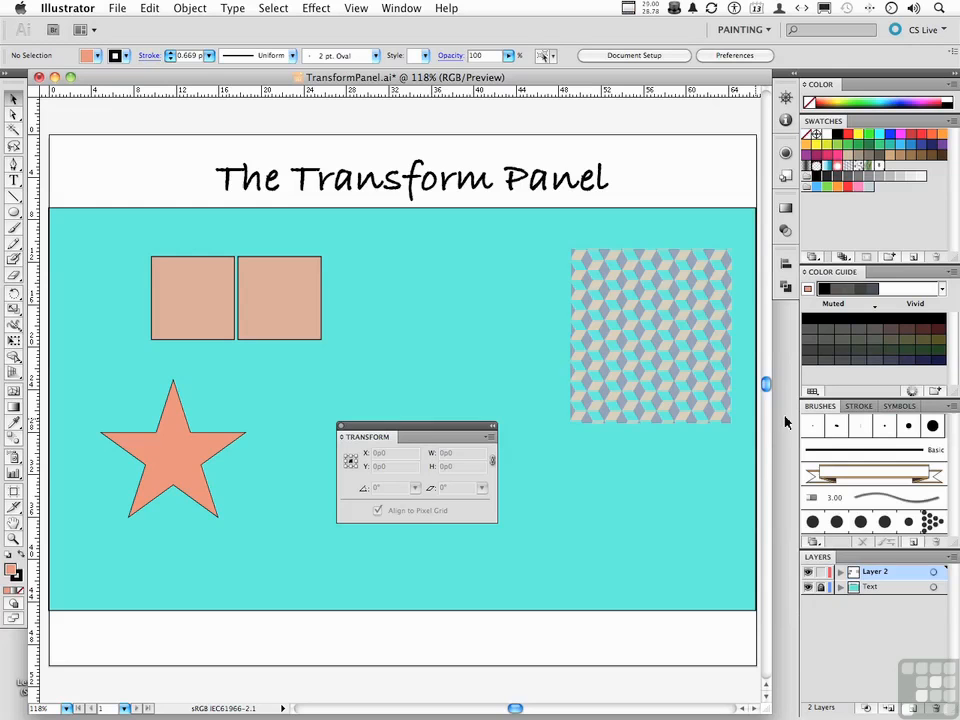
pyautogui.click(490, 437)
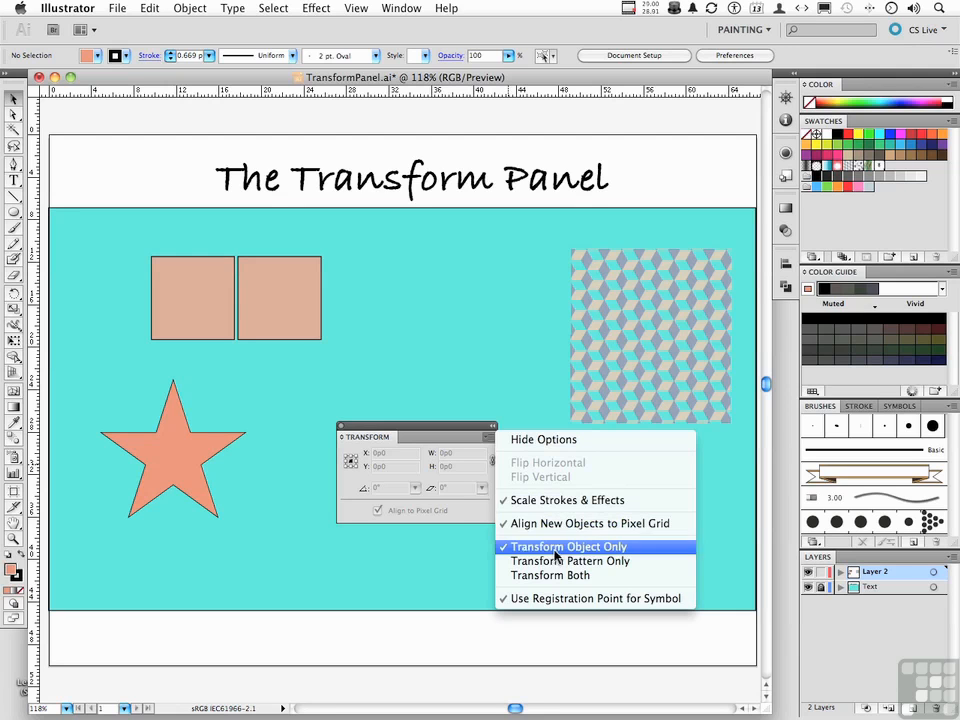
pyautogui.click(512, 336)
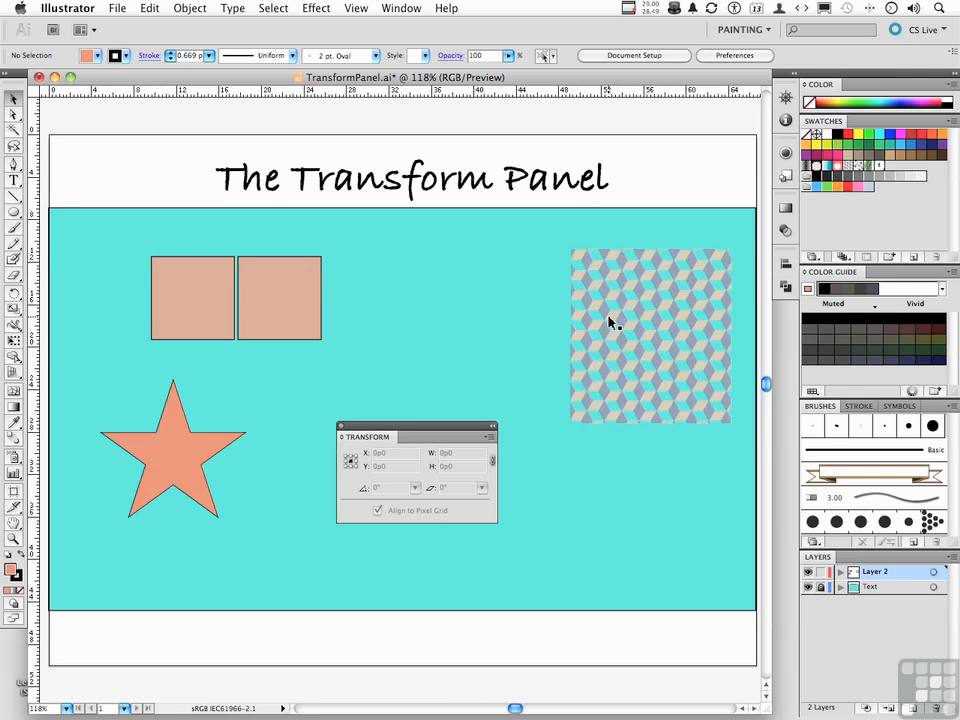
# Move the lower patterned rectangle up and left so it slightly overlaps the upper patterned rectangle's left edge, with Transform Object Only active
pyautogui.moveTo(641, 392); pyautogui.dragTo(615, 378)
pyautogui.click(607, 417)
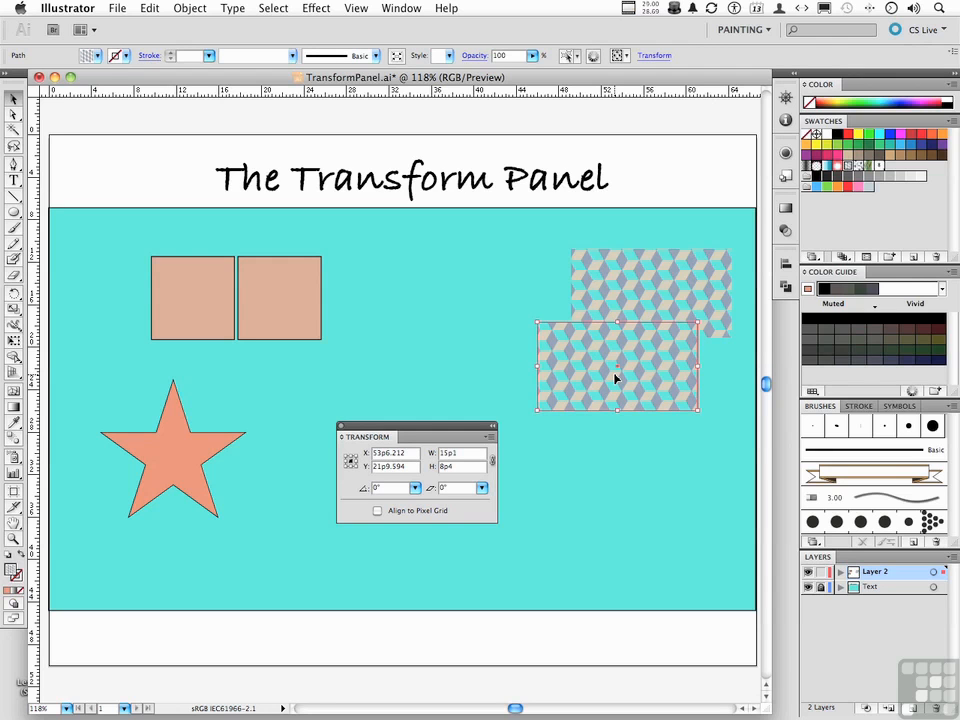
pyautogui.click(621, 444)
pyautogui.moveTo(611, 388); pyautogui.dragTo(531, 289)
pyautogui.click(523, 379)
pyautogui.click(563, 378)
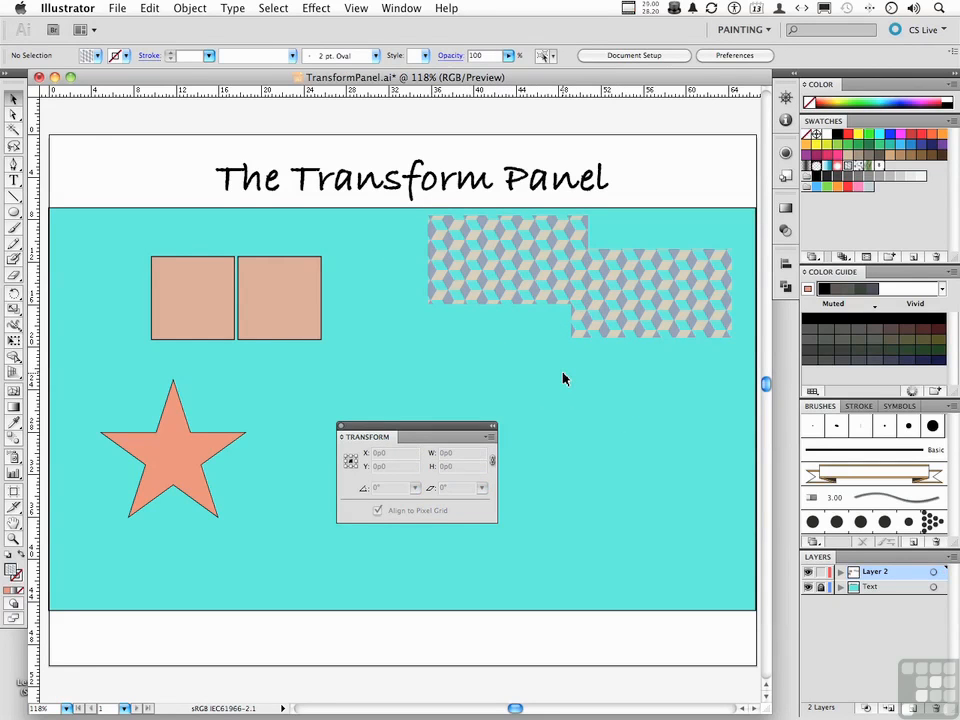
# Move the patterned rectangle down to about X 52p9, Y 29p5, then shrink it and place it against the upper patterned rectangle's bottom edge
pyautogui.moveTo(525, 240); pyautogui.dragTo(628, 427)
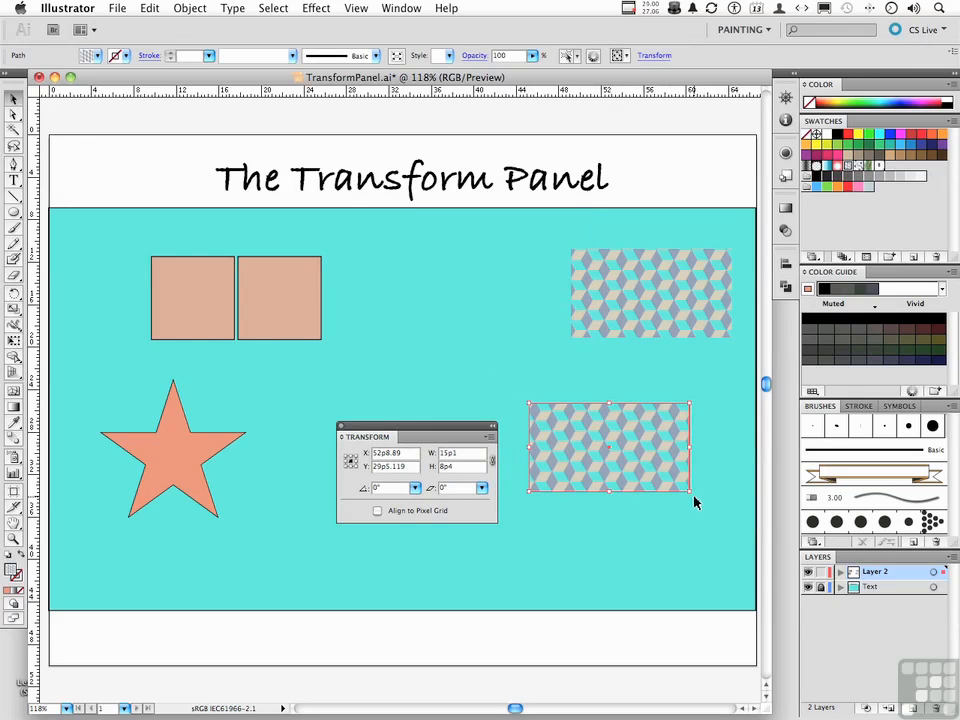
pyautogui.moveTo(689, 491); pyautogui.dragTo(651, 405)
pyautogui.click(656, 437)
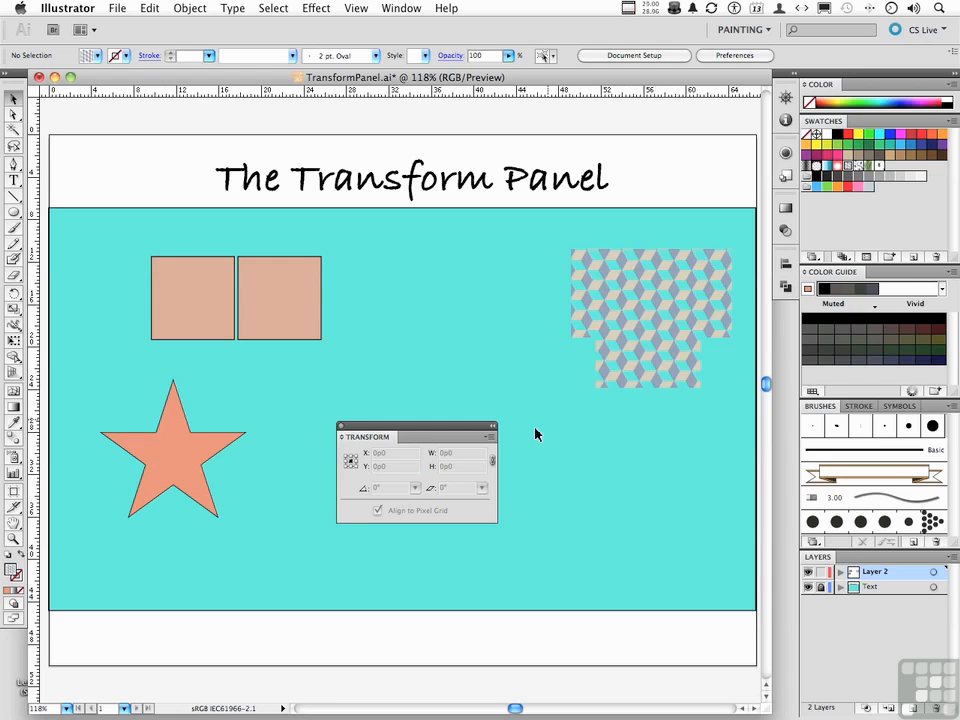
# Switch pattern handling to Transform Both and move the smaller patterned rectangle left to overlap the upper rectangle's lower-left corner
pyautogui.click(491, 438)
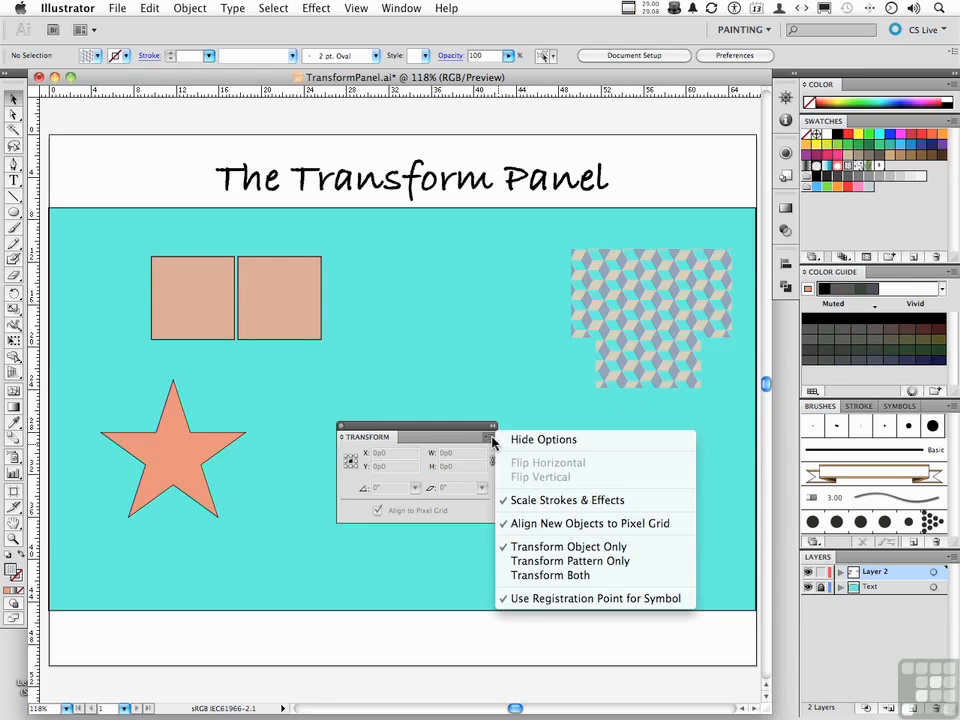
pyautogui.click(585, 576)
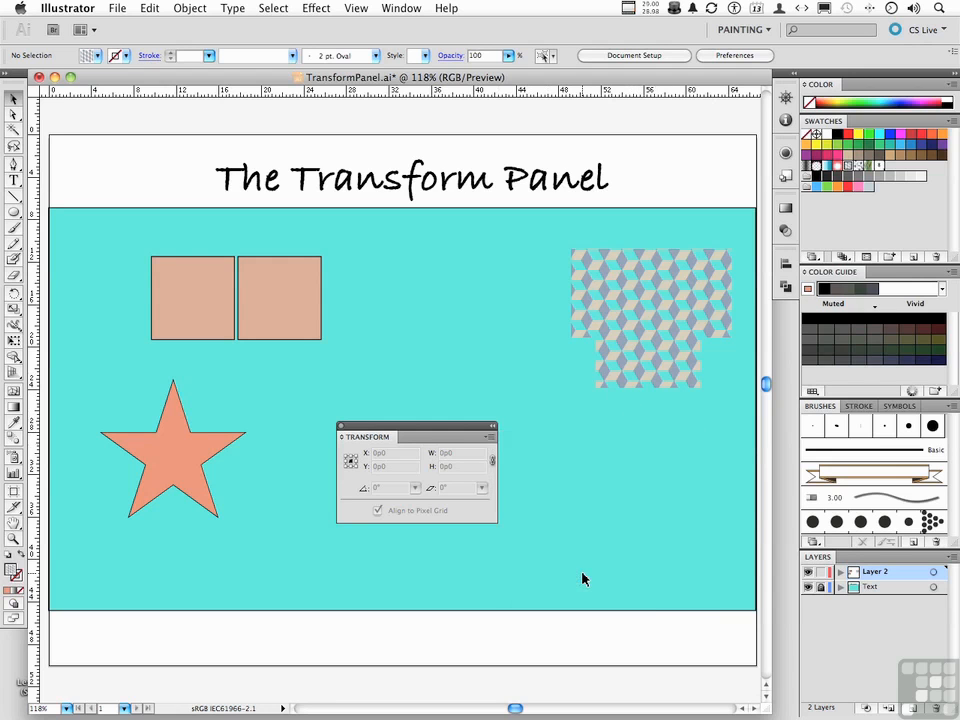
pyautogui.moveTo(647, 379); pyautogui.dragTo(604, 377)
pyautogui.click(628, 450)
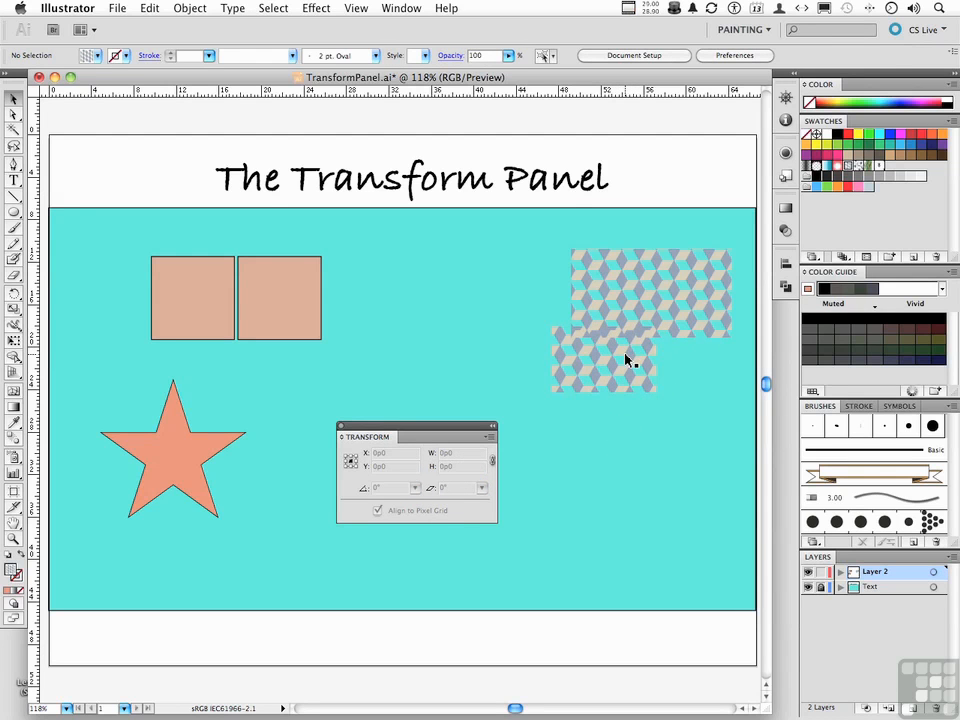
# Enlarge the smaller patterned rectangle to about 17p5 by 10p10, shift it right under the upper one, and restore Transform Object Only
pyautogui.moveTo(628, 360); pyautogui.dragTo(698, 488)
pyautogui.moveTo(605, 404); pyautogui.dragTo(655, 408)
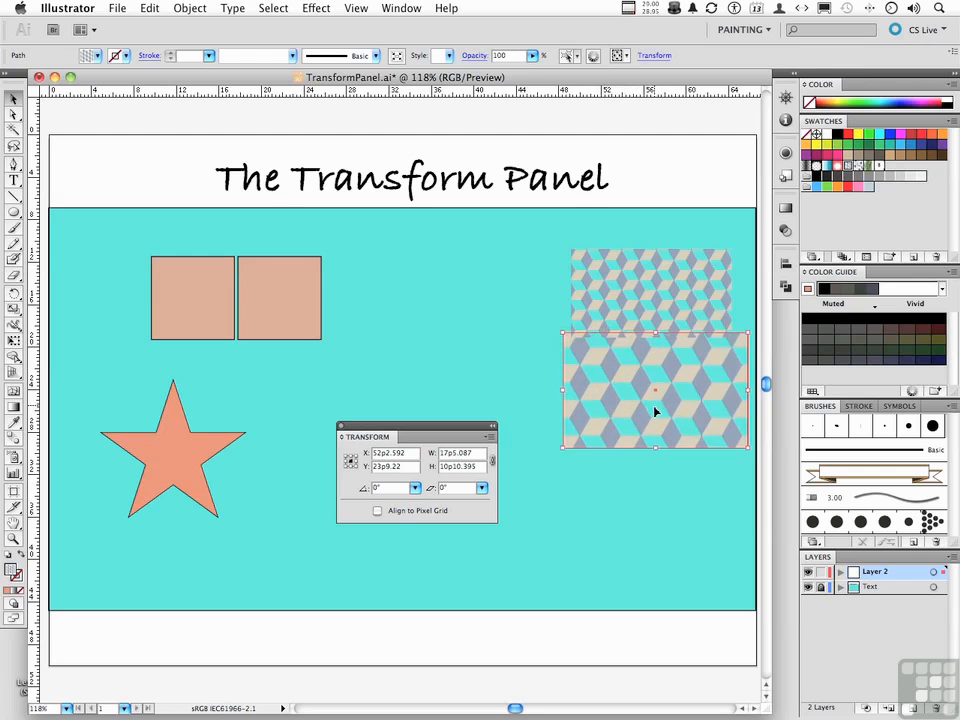
pyautogui.click(572, 480)
pyautogui.click(489, 439)
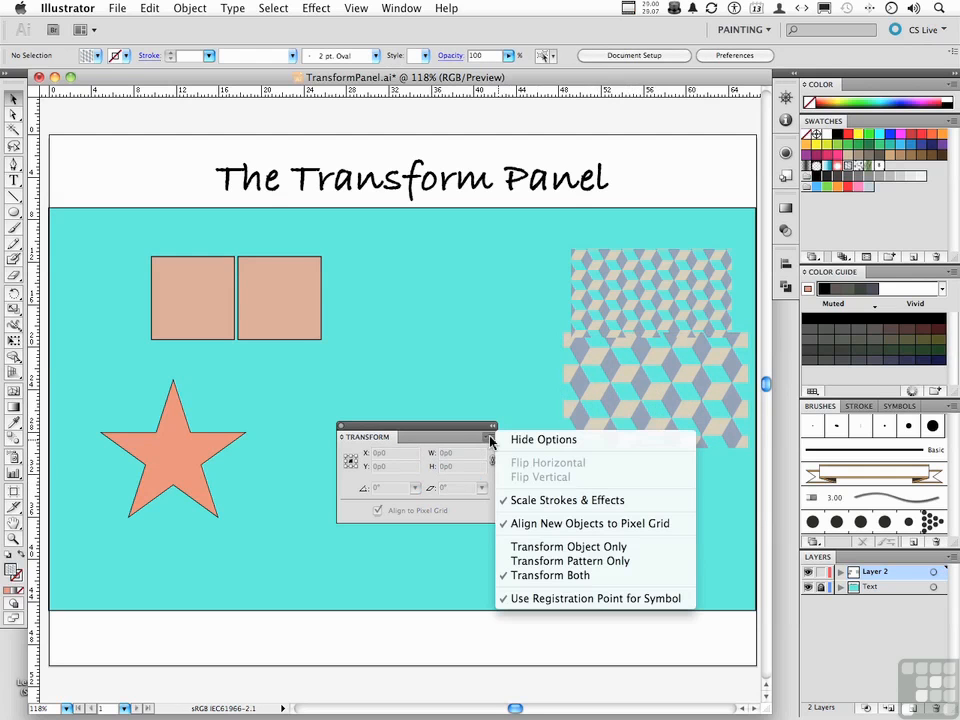
pyautogui.click(578, 548)
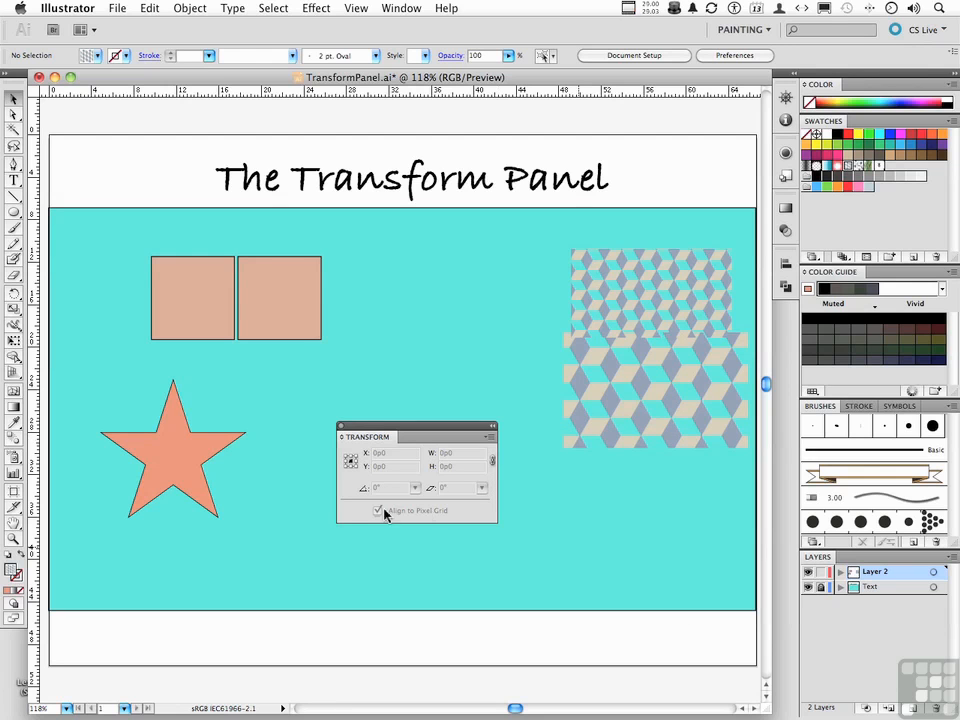
# Rotate the star about 45° counterclockwise around its center and deselect it
pyautogui.click(172, 466)
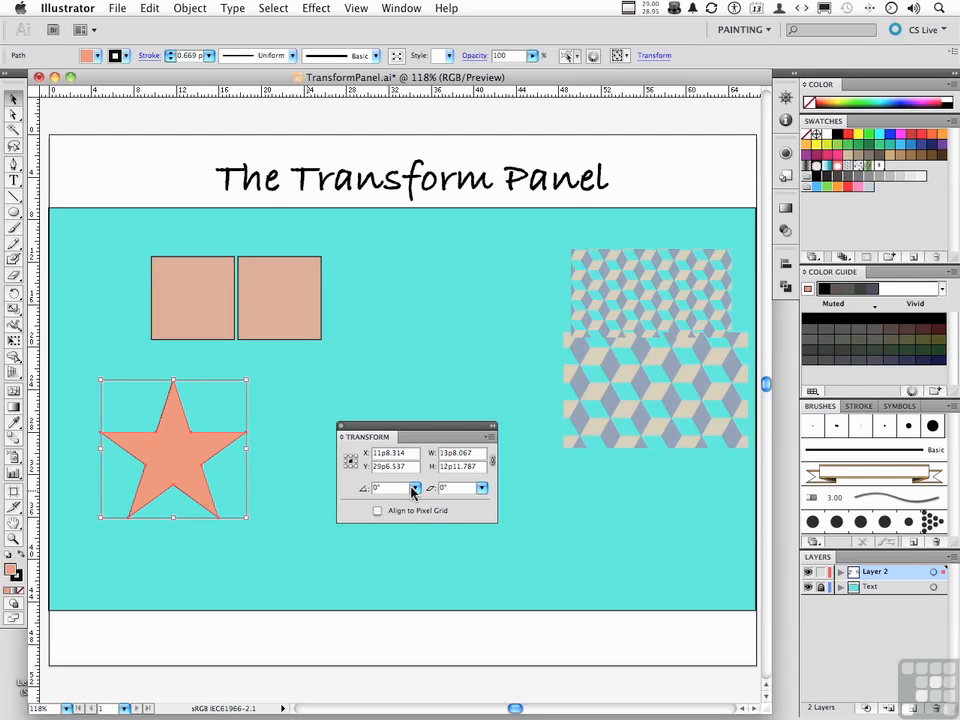
pyautogui.click(415, 488)
pyautogui.click(412, 515)
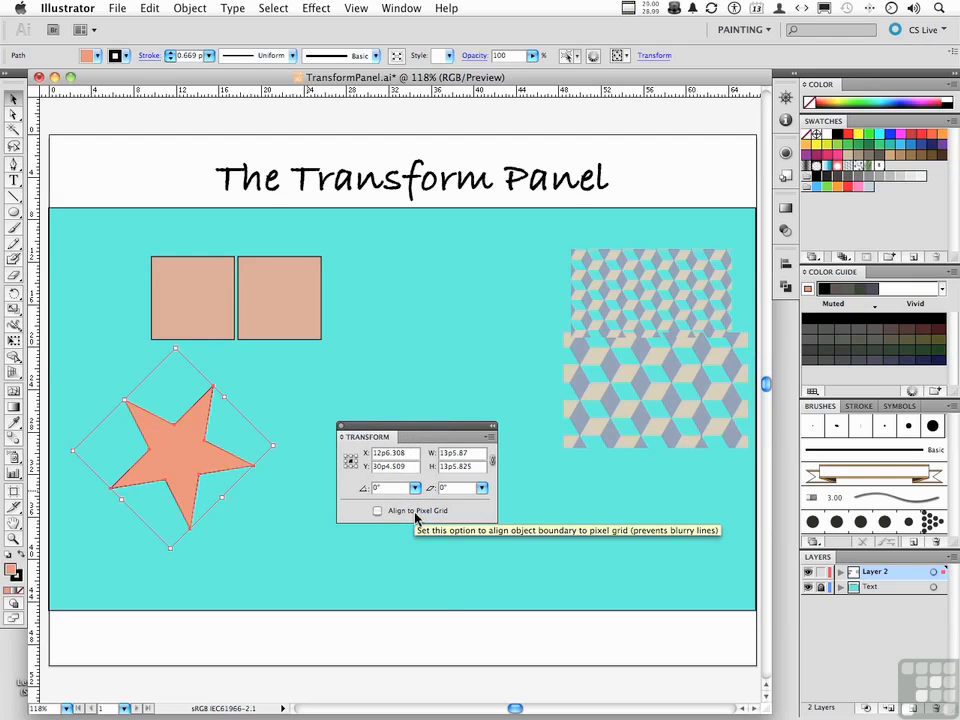
pyautogui.click(410, 299)
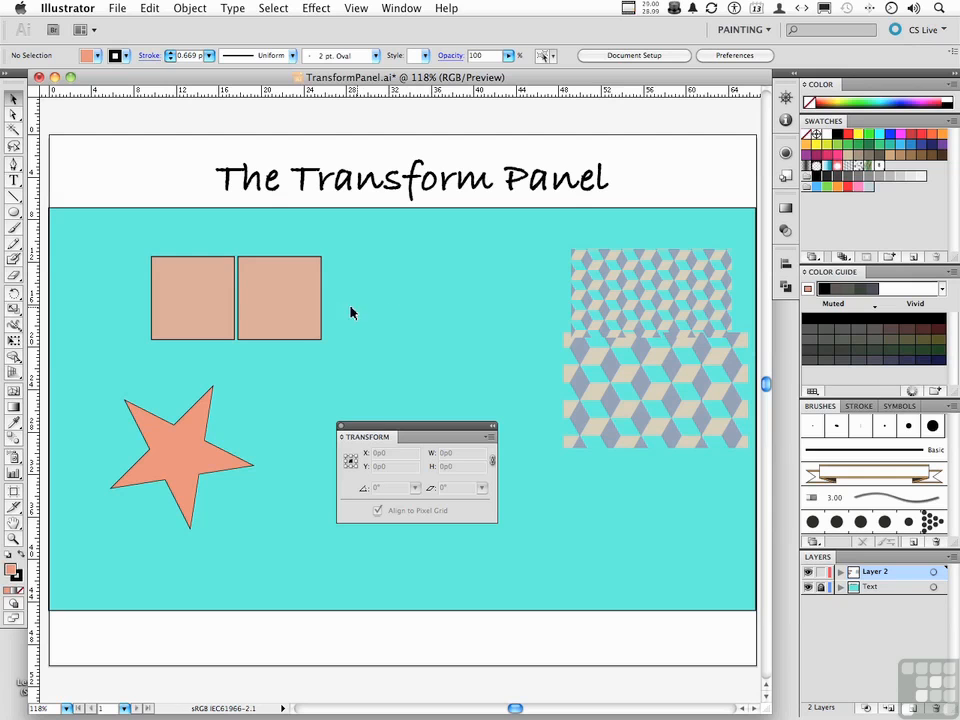
# Shear the second square by 60° from its center reference point
pyautogui.click(294, 310)
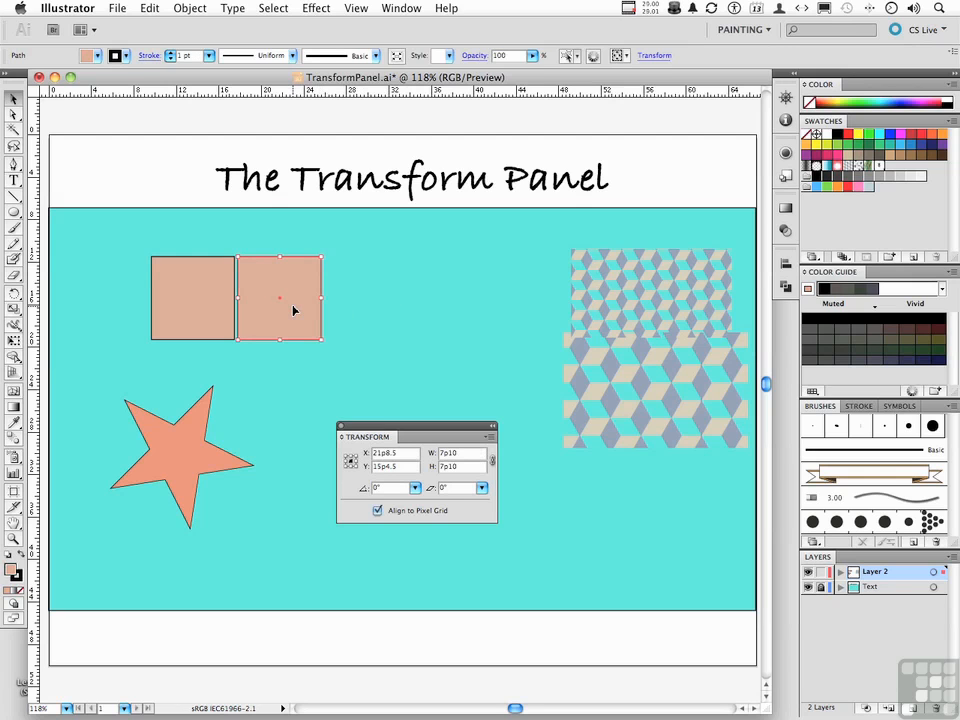
pyautogui.click(482, 490)
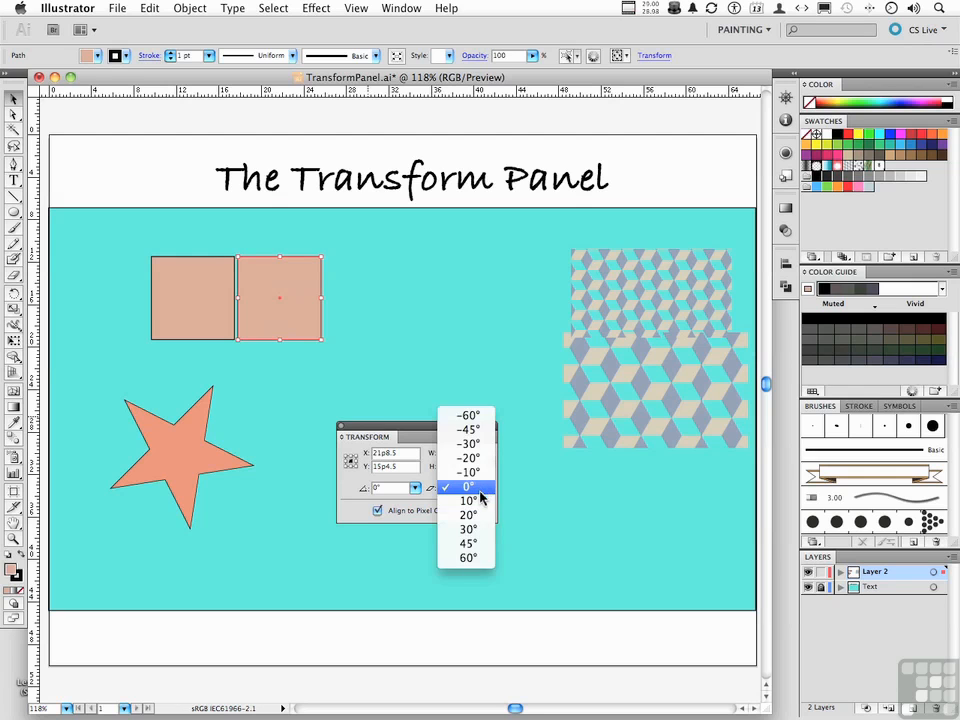
pyautogui.click(477, 562)
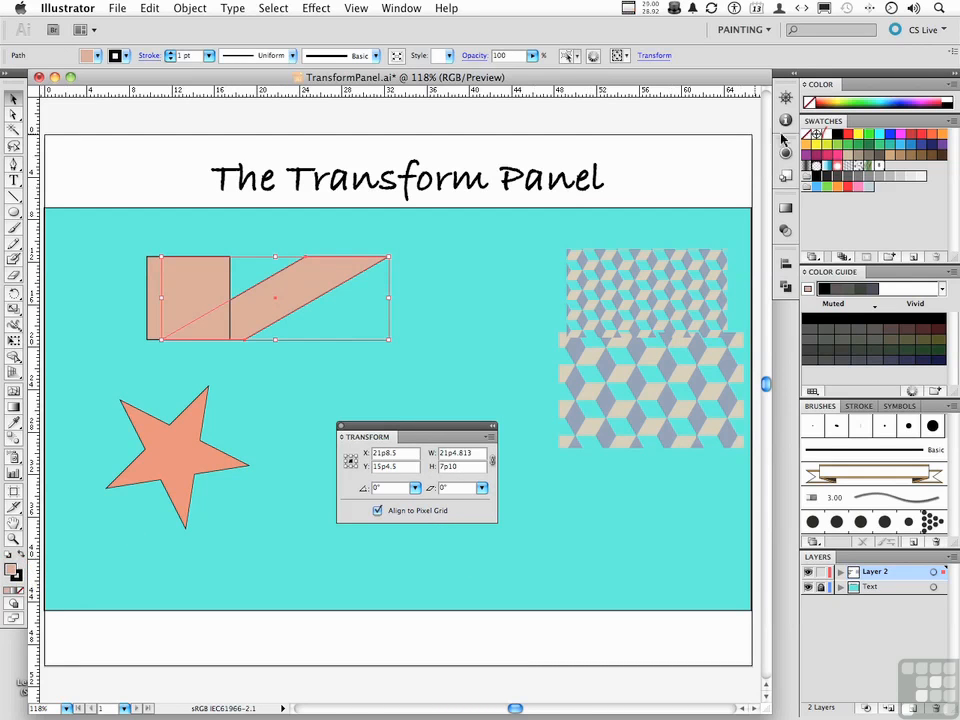
# Fill the sheared square with black and shift it left to about X 20p2.5, lining its base up with the first square
pyautogui.click(838, 136)
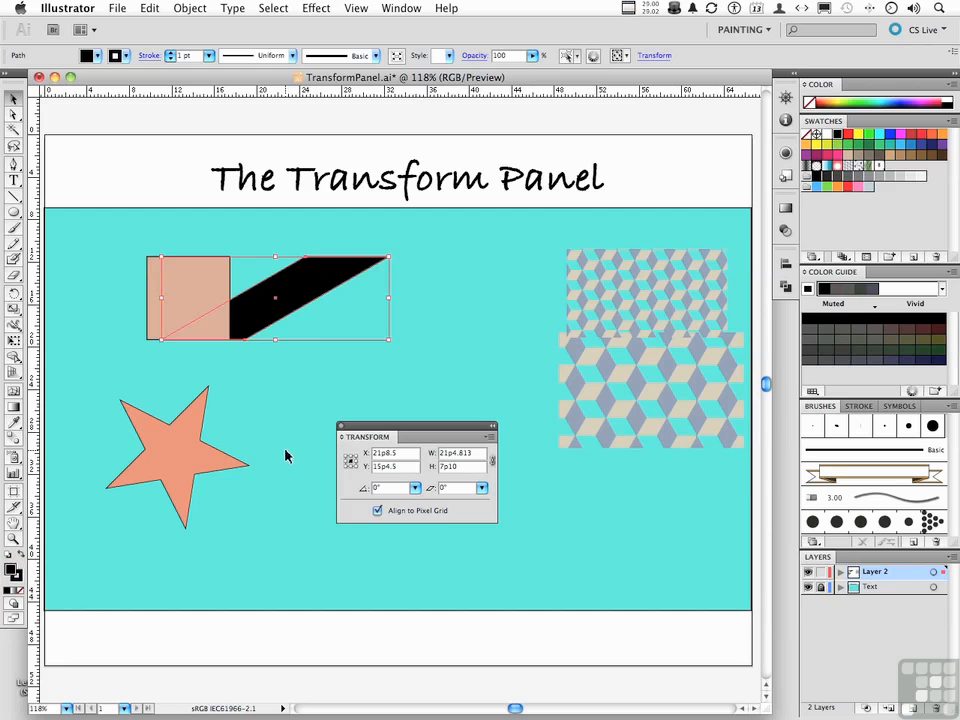
pyautogui.moveTo(286, 319); pyautogui.dragTo(271, 320)
pyautogui.click(290, 388)
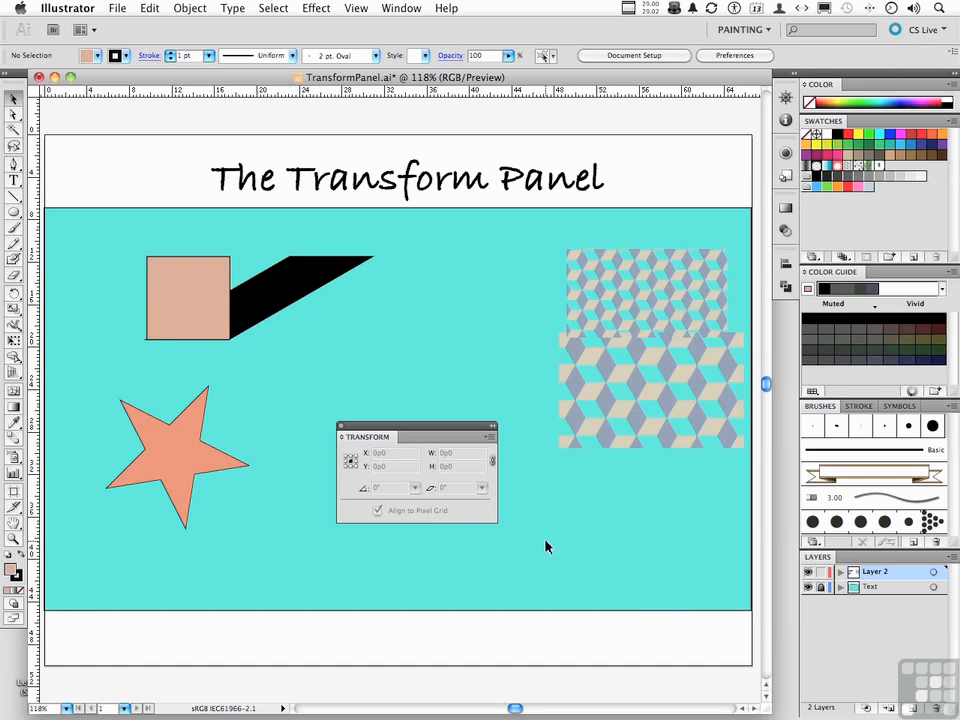
# Bring the Transform panel closer beneath the selected black parallelogram and review the panel's options
pyautogui.click(281, 302)
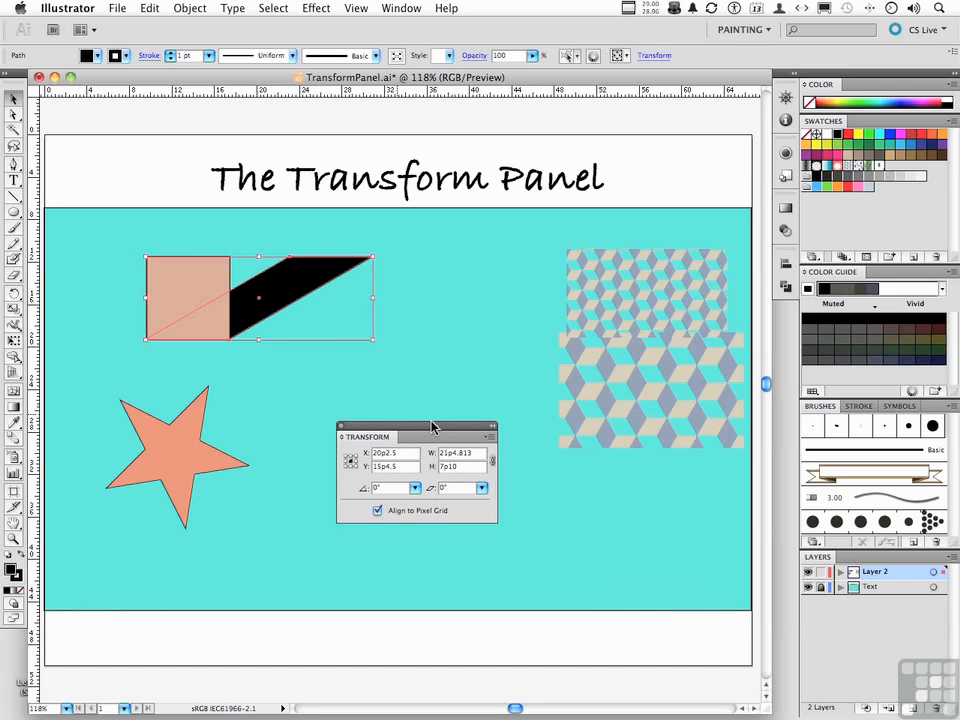
pyautogui.moveTo(432, 427); pyautogui.dragTo(398, 386)
pyautogui.click(457, 398)
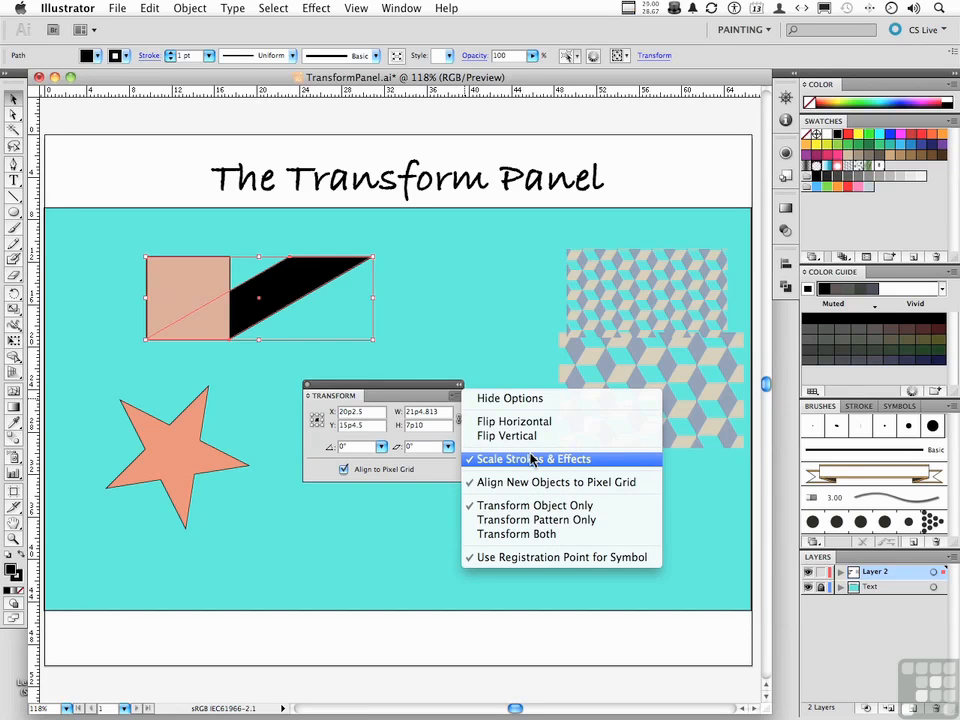
pyautogui.click(503, 306)
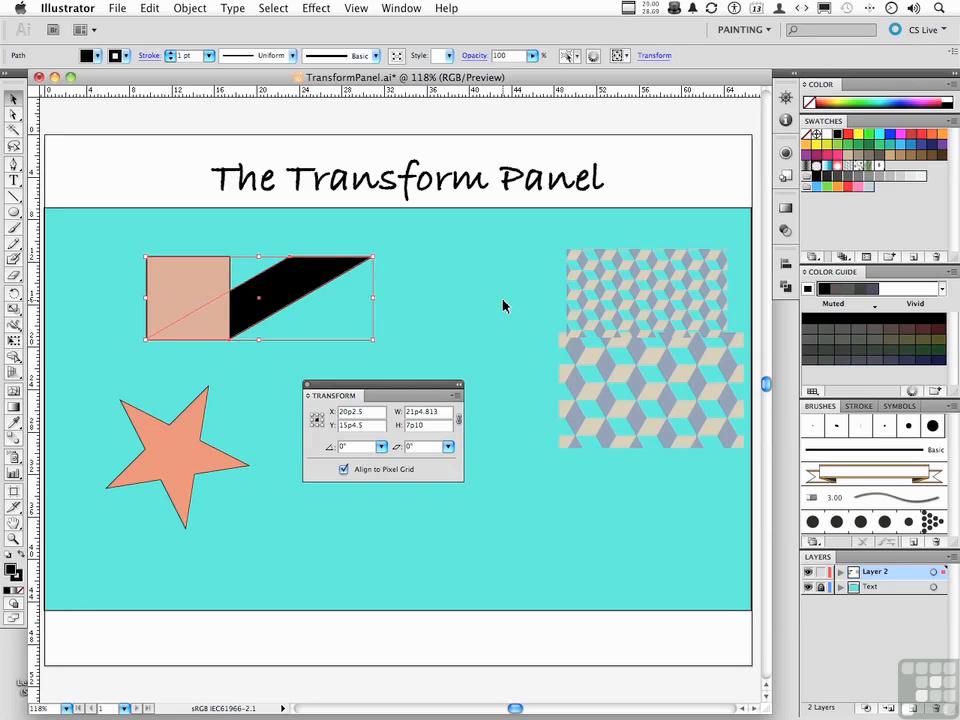